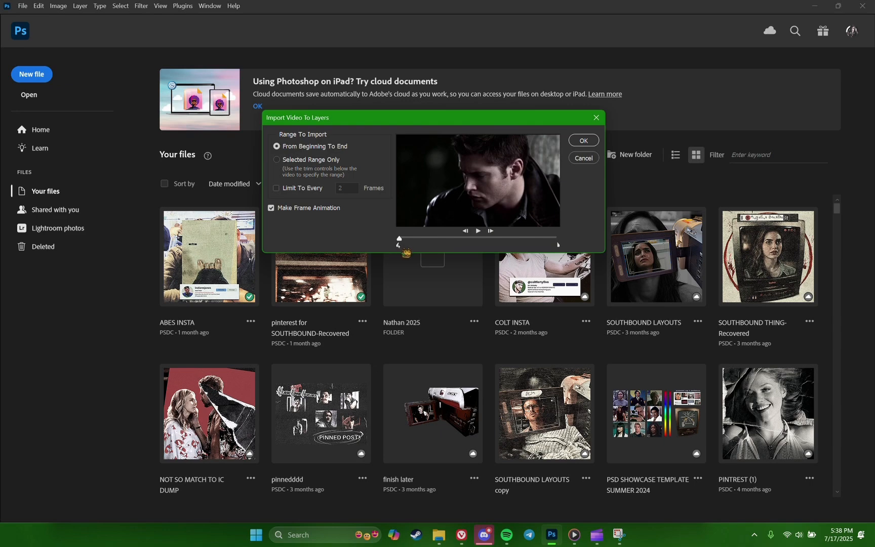
# - Import the video clip's full range from beginning to end as layers with a frame animation
pyautogui.moveTo(397, 245)
pyautogui.mouseDown()
pyautogui.moveTo(463, 246)
pyautogui.moveTo(394, 246)
pyautogui.mouseUp()
pyautogui.moveTo(557, 243)
pyautogui.mouseDown()
pyautogui.moveTo(505, 245)
pyautogui.moveTo(567, 244)
pyautogui.mouseUp()
pyautogui.click(584, 140)
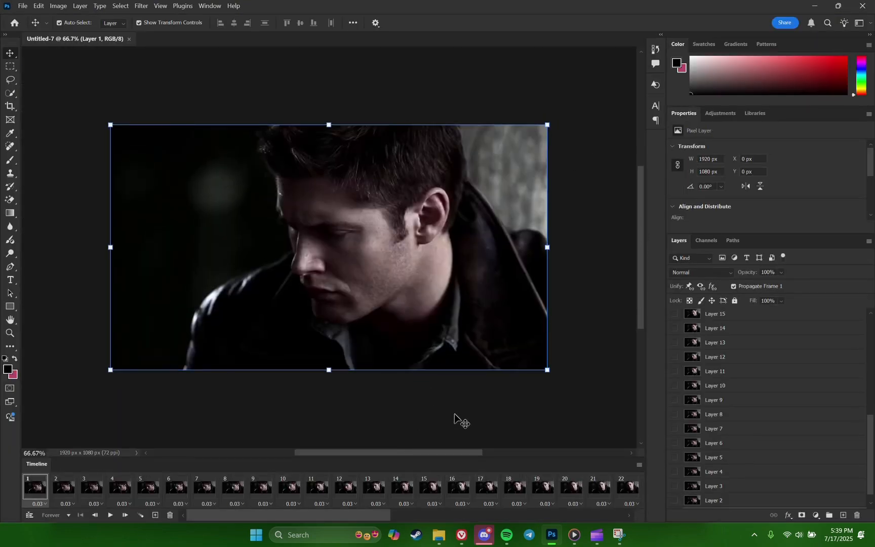
# - Select every animation frame in the timeline and all layers in the stack up to Layer 32
pyautogui.click(209, 6)
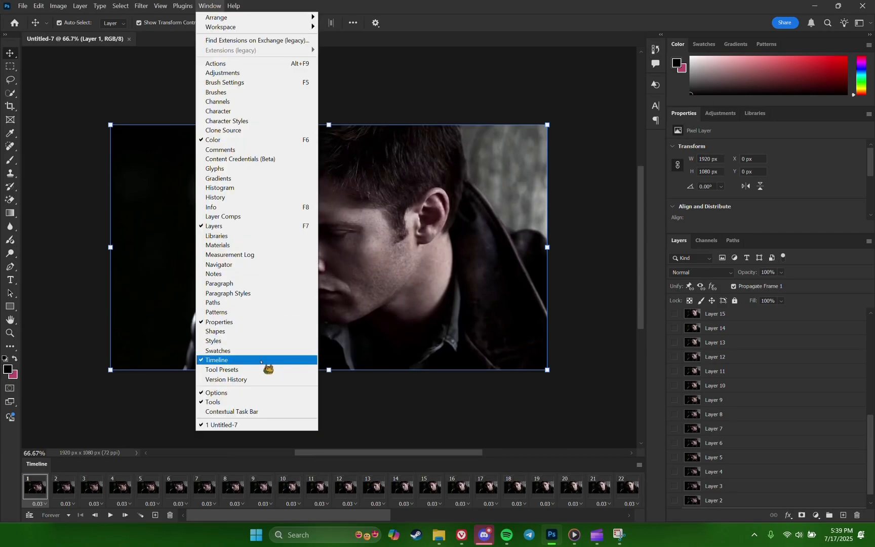
pyautogui.click(489, 398)
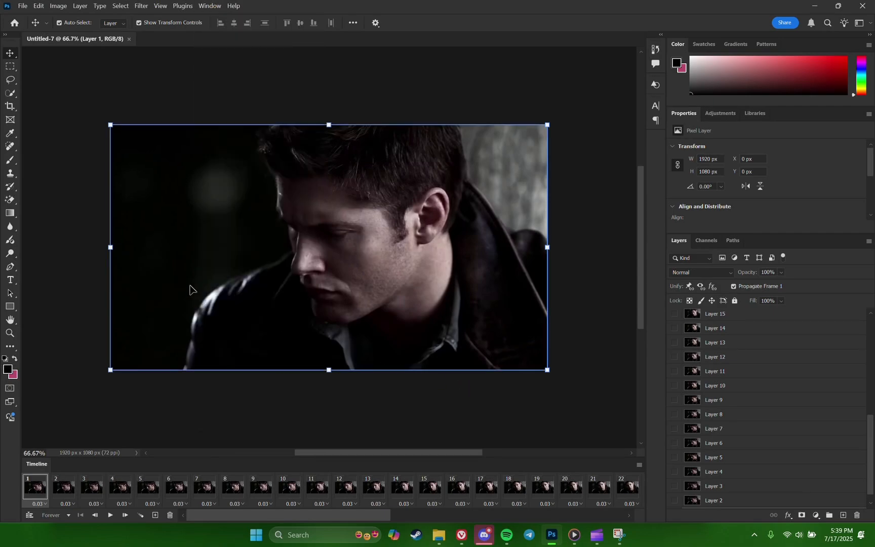
pyautogui.moveTo(321, 513); pyautogui.dragTo(469, 513)
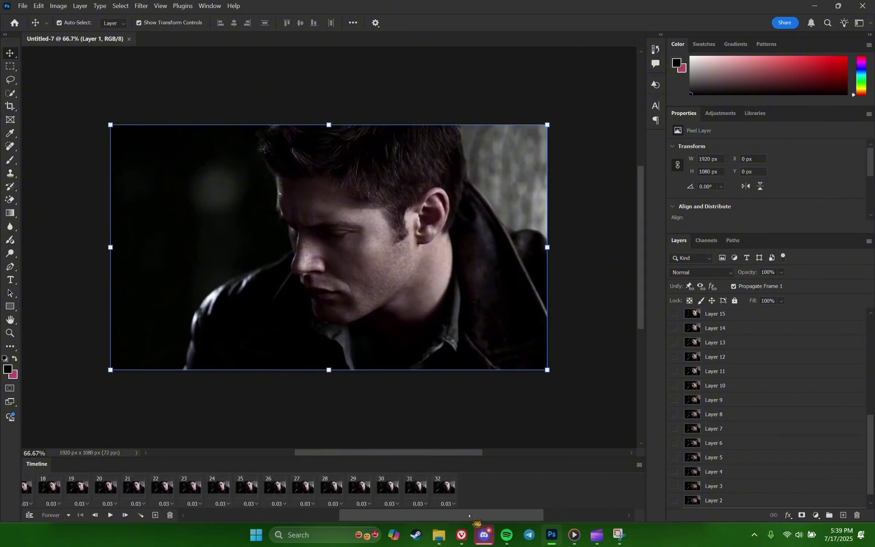
pyautogui.keyDown('shift'); pyautogui.click(448, 497); pyautogui.keyUp('shift')
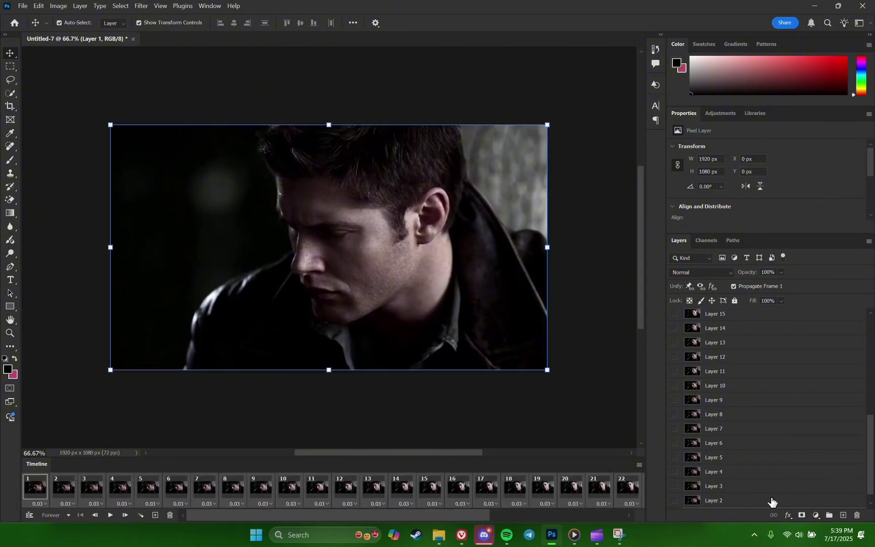
pyautogui.scroll(-1, 853, 479)
pyautogui.moveTo(868, 481); pyautogui.dragTo(867, 377)
pyautogui.keyDown('shift'); pyautogui.click(736, 317); pyautogui.keyUp('shift')
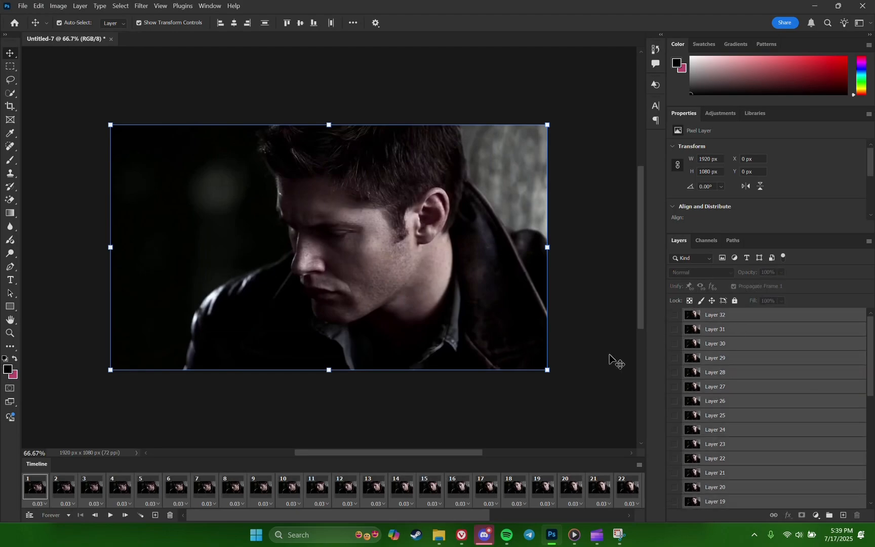
# - Crop the canvas to the 540 by 360 ratio, shifting the picture so its right part is kept
pyautogui.click(11, 108)
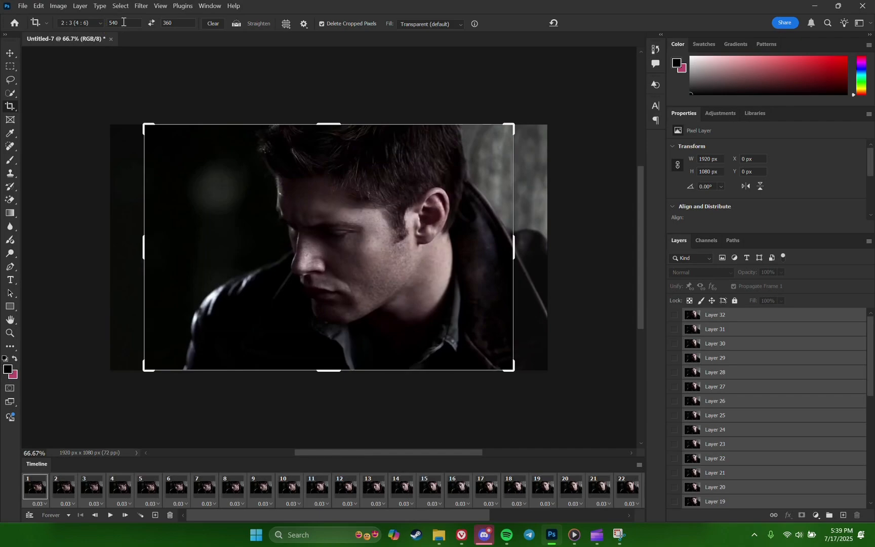
pyautogui.click(307, 226)
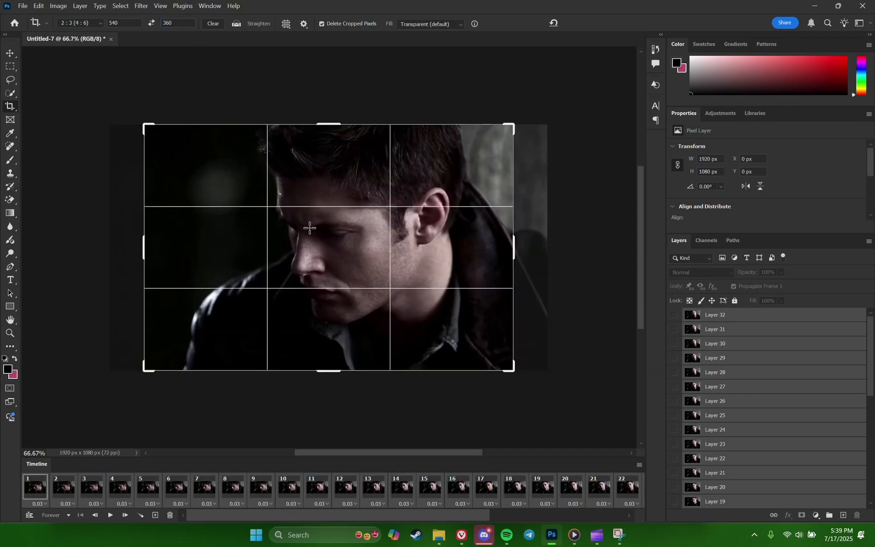
pyautogui.moveTo(374, 244); pyautogui.dragTo(352, 243)
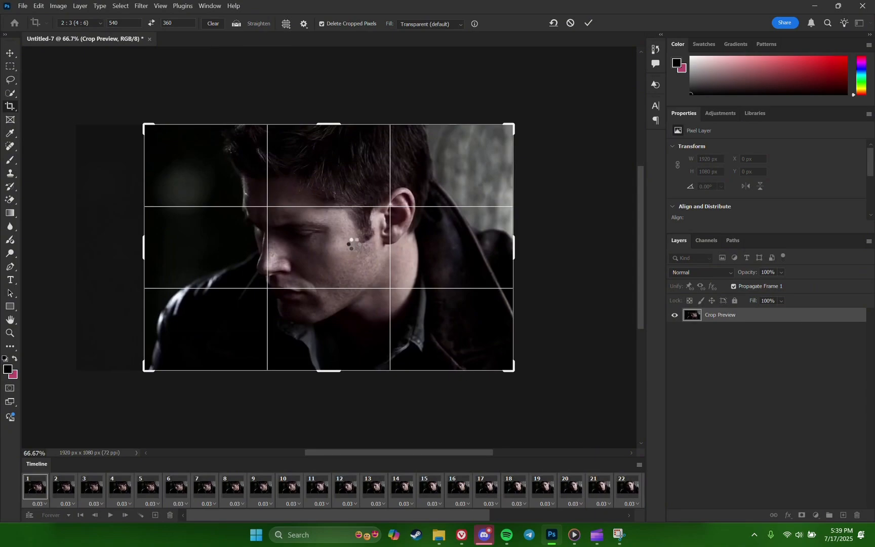
pyautogui.press('Return')
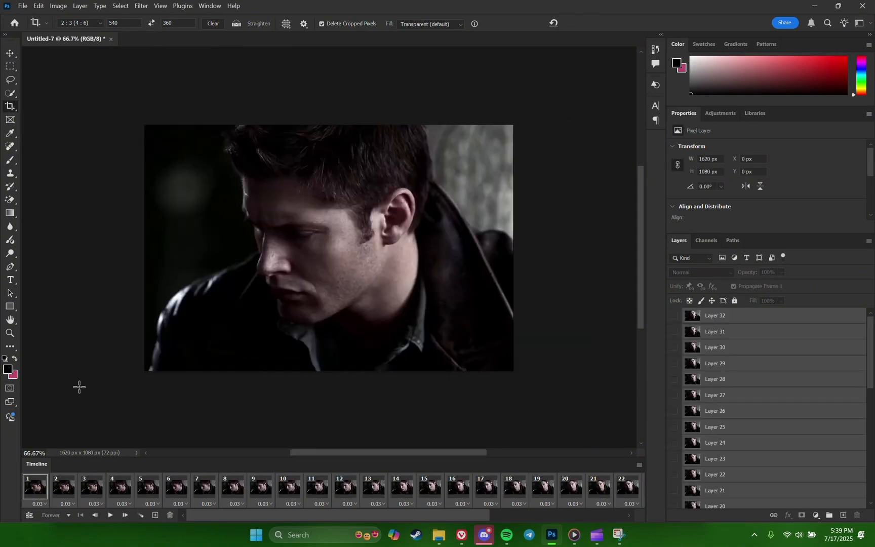
# - Convert the frame animation to a video timeline and combine all selected layers into one smart object
pyautogui.click(29, 516)
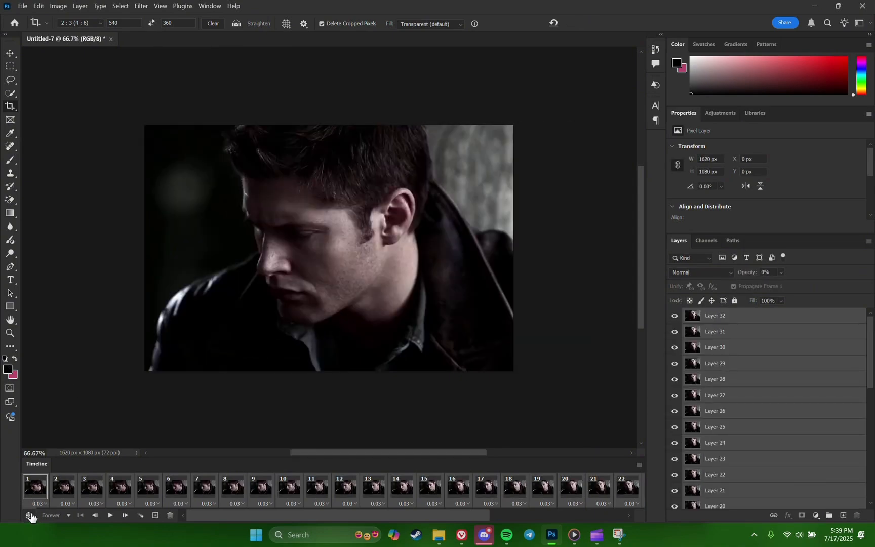
pyautogui.rightClick(761, 356)
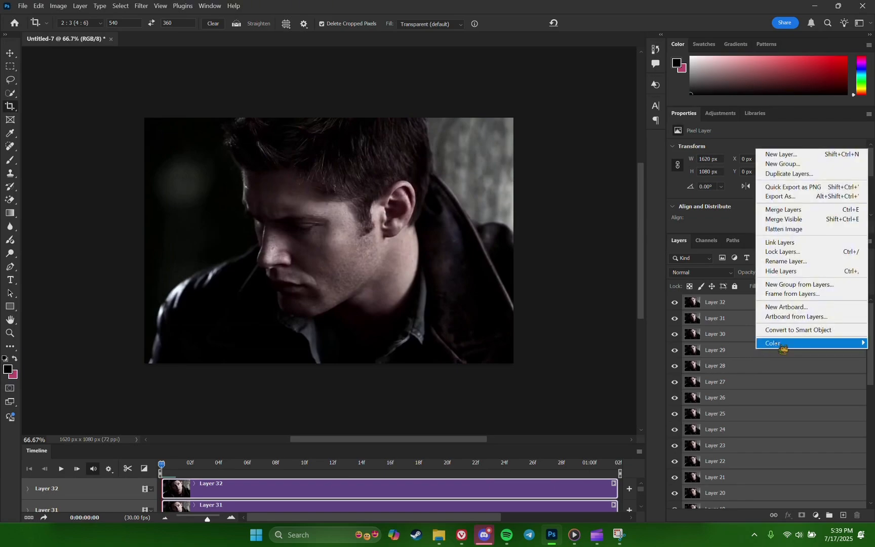
pyautogui.click(840, 331)
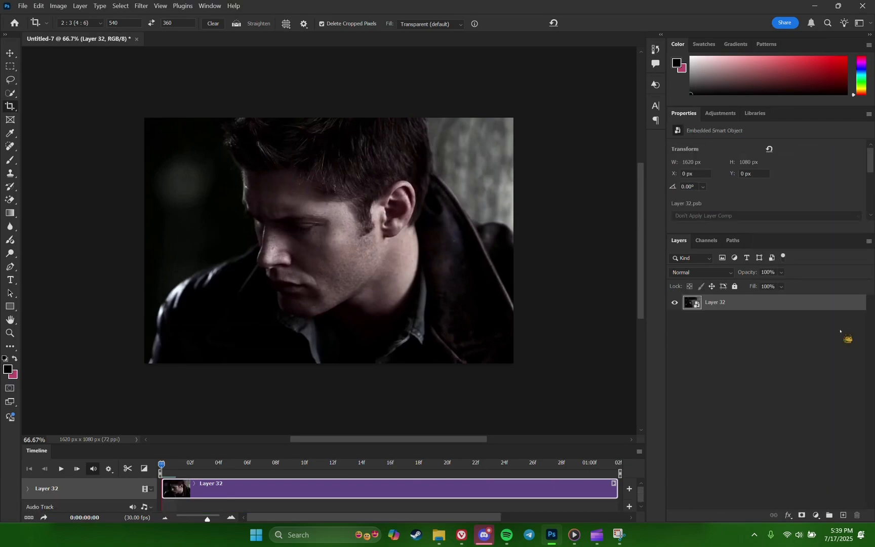
# - Play the smart object clip in the timeline and stop at 0:00:00:25
pyautogui.moveTo(209, 522); pyautogui.dragTo(200, 526)
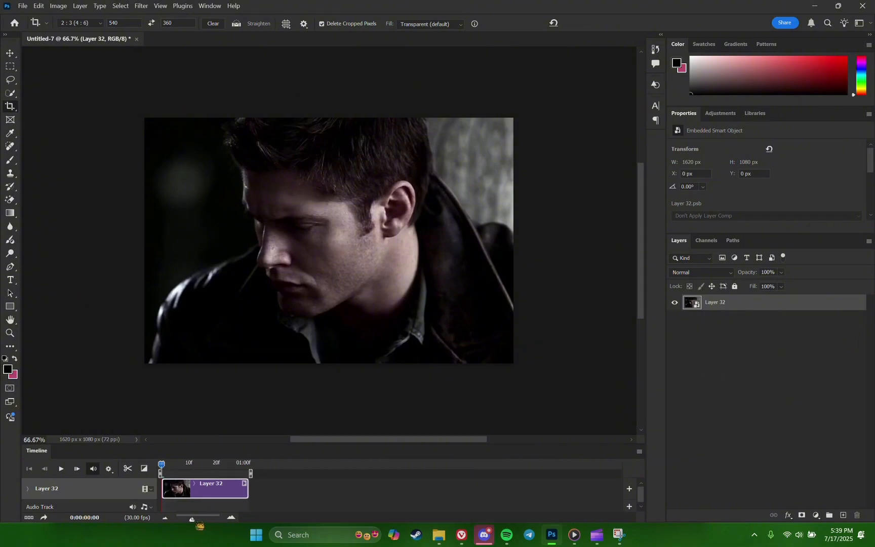
pyautogui.click(62, 470)
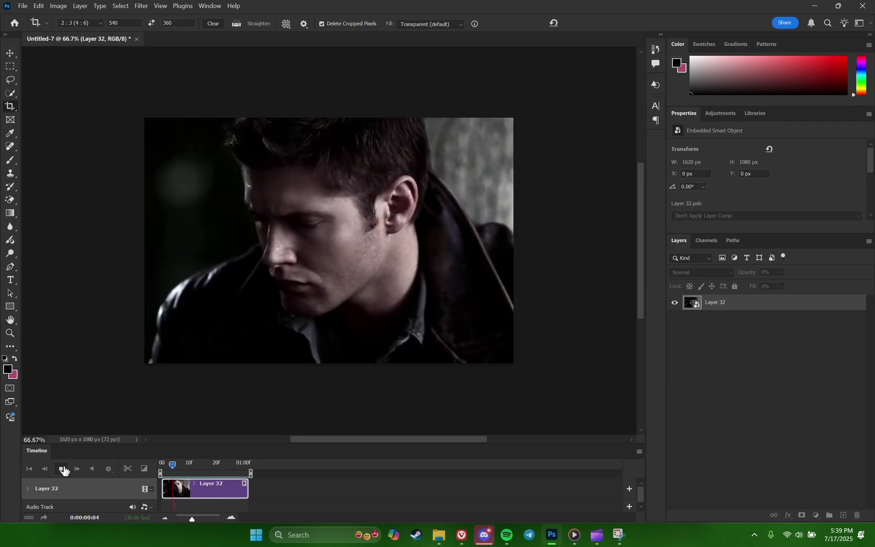
pyautogui.click(62, 469)
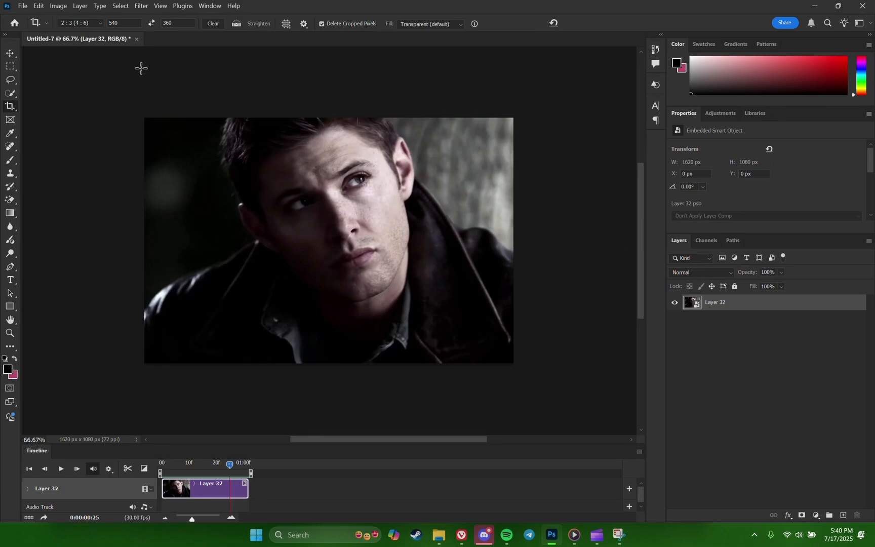
# - Apply a Curves adjustment to the smart object with a shadow point at input 62, output 65
pyautogui.click(64, 10)
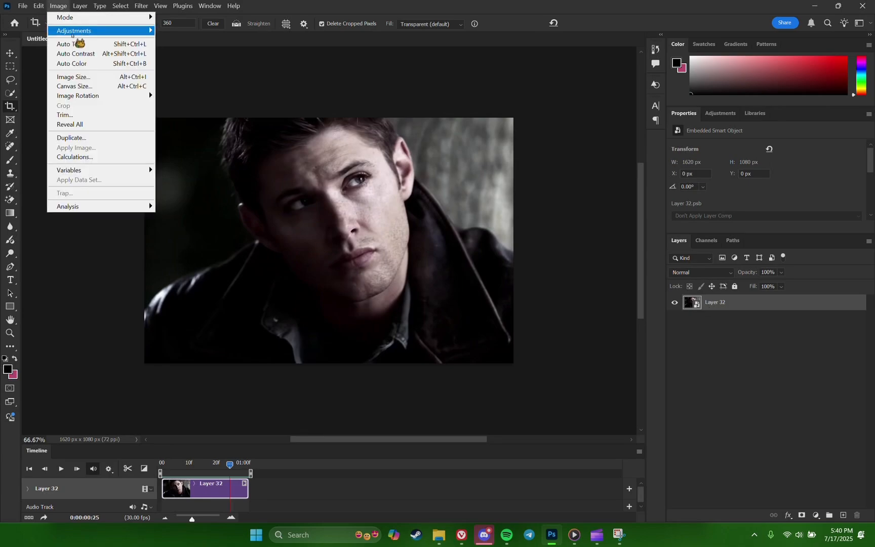
pyautogui.moveTo(133, 36)
pyautogui.click(185, 51)
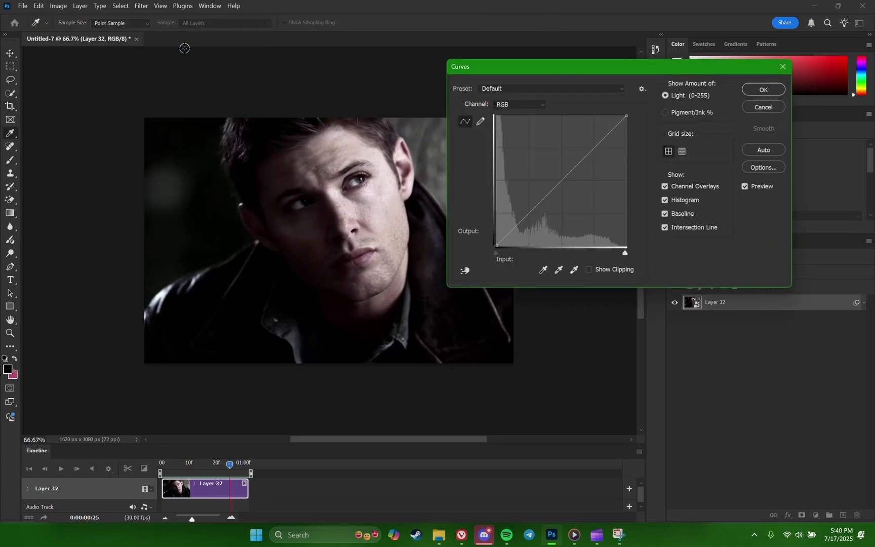
pyautogui.click(529, 213)
pyautogui.moveTo(527, 212); pyautogui.dragTo(529, 213)
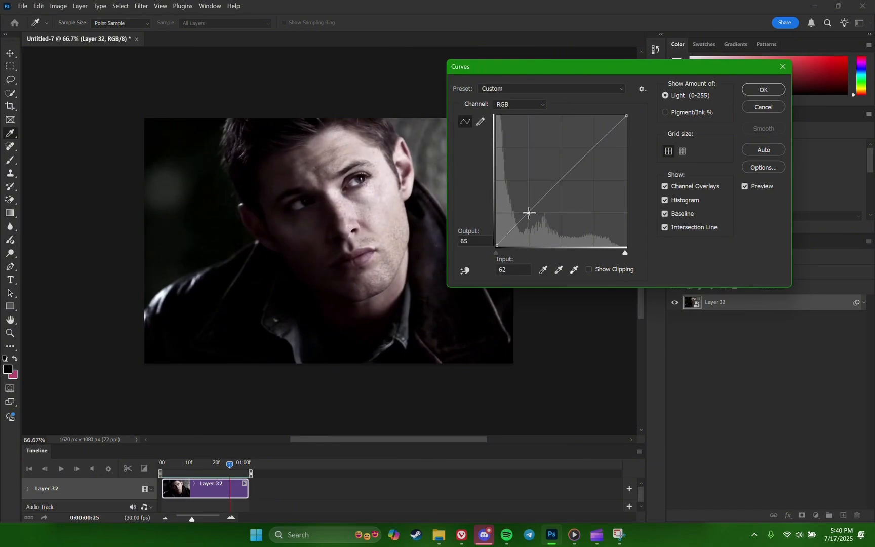
pyautogui.click(753, 90)
pyautogui.press('c')
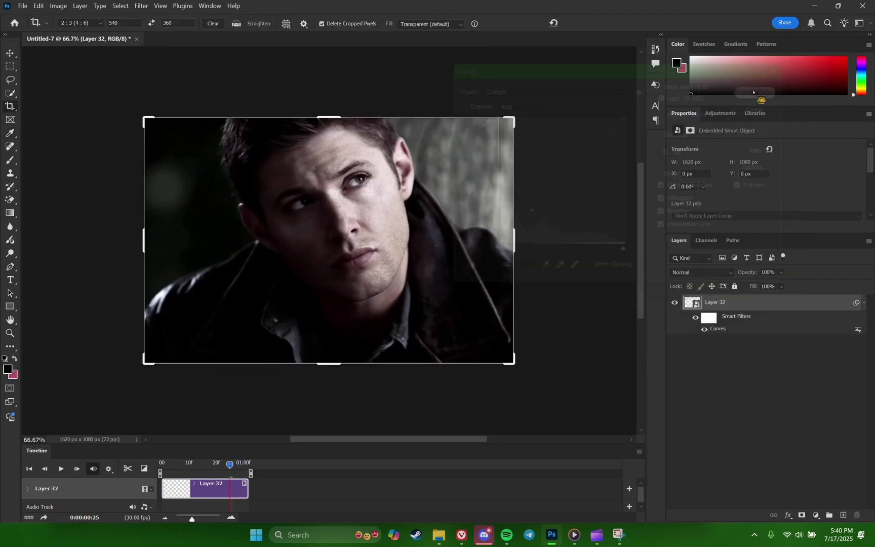
# - Apply a Vibrance adjustment to the smart object as a smart filter
pyautogui.click(12, 53)
pyautogui.click(59, 7)
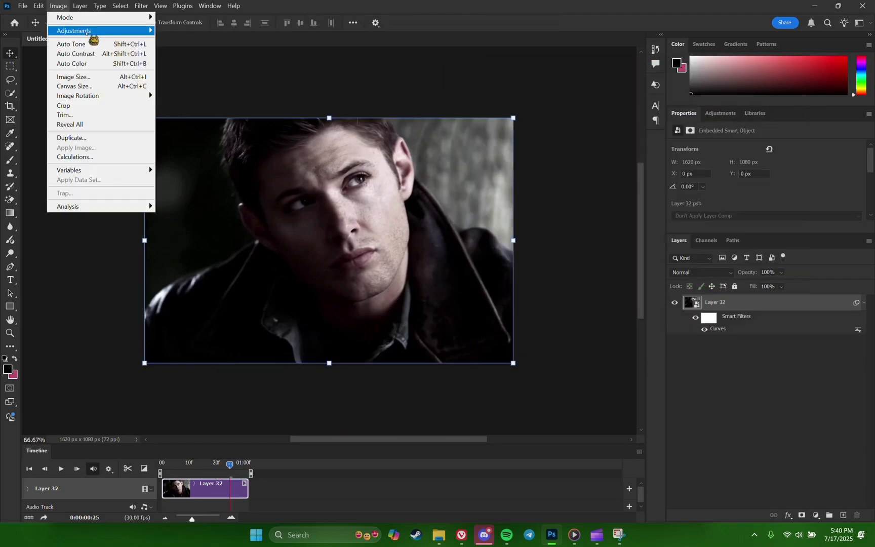
pyautogui.moveTo(85, 31)
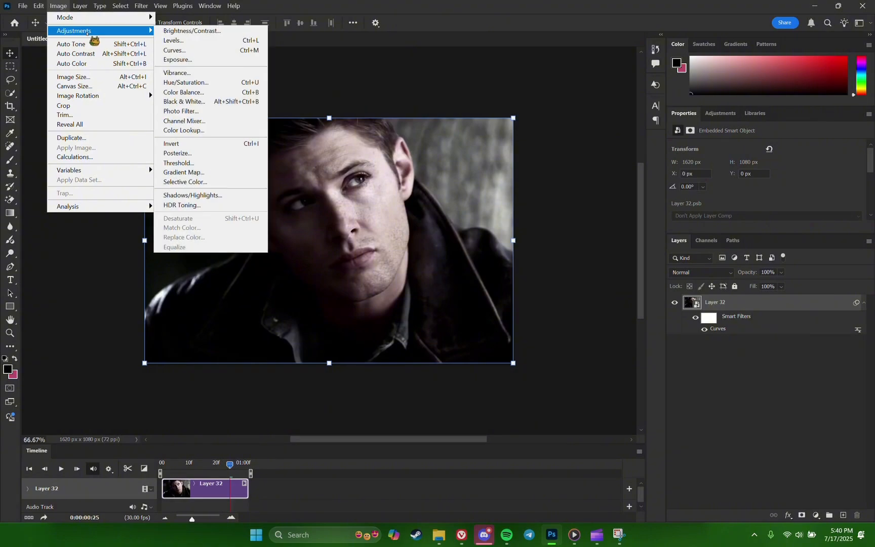
pyautogui.click(202, 73)
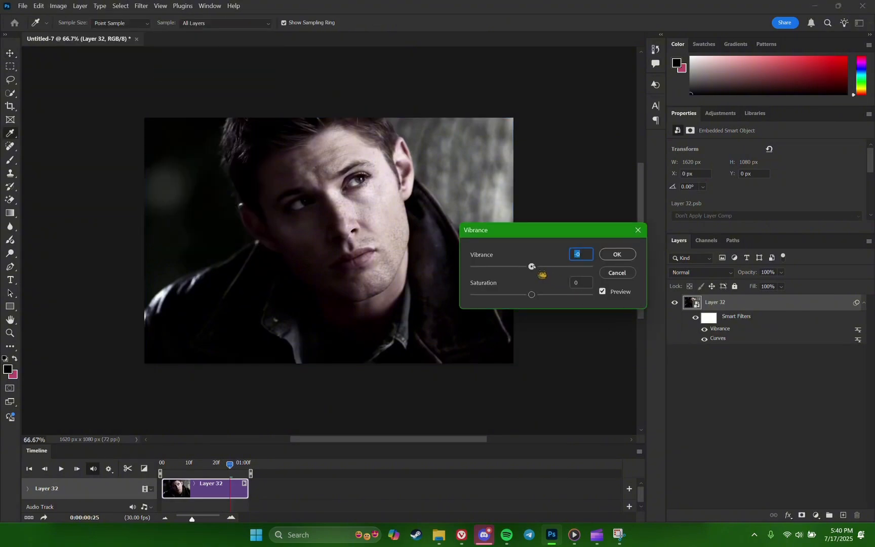
pyautogui.moveTo(542, 275); pyautogui.dragTo(543, 274)
pyautogui.click(616, 255)
pyautogui.press('v')
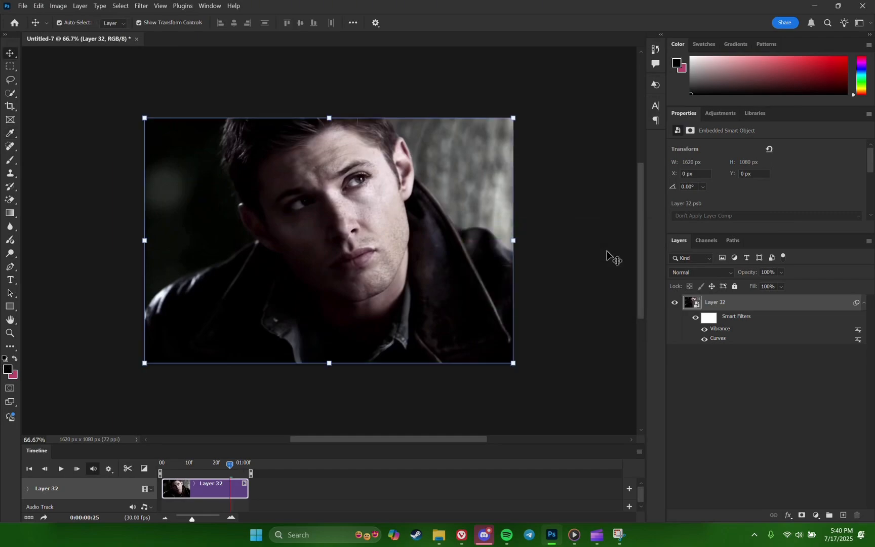
# - Apply Smart Sharpen to the smart object with amount 14%, radius 64 px and Gaussian Blur removal, checking the face in the preview
pyautogui.click(141, 6)
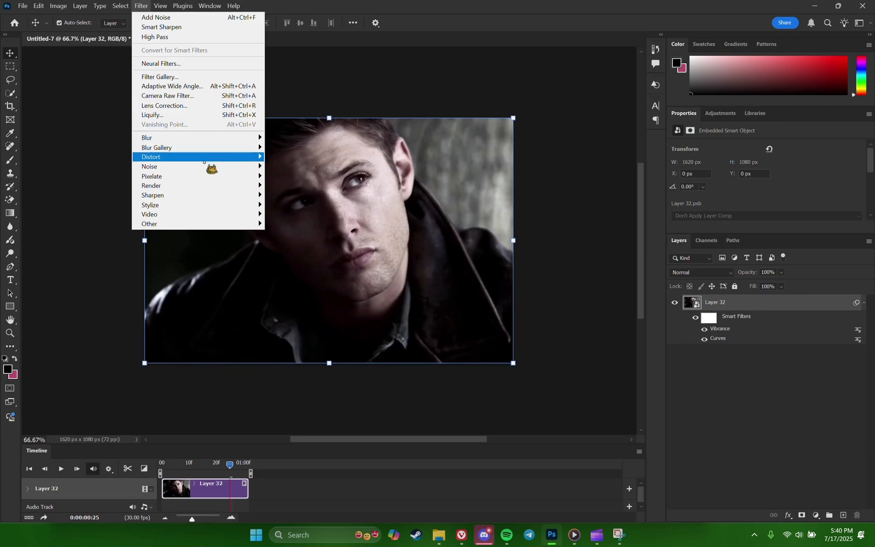
pyautogui.moveTo(200, 195)
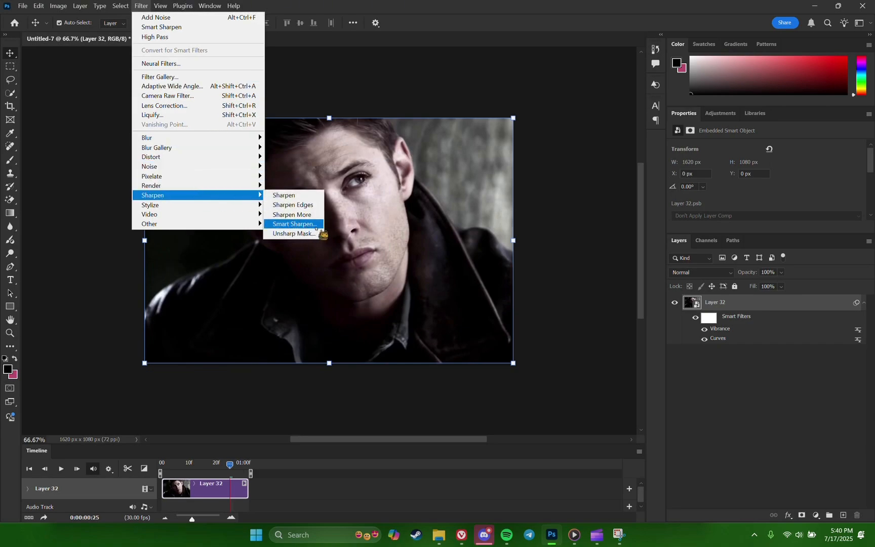
pyautogui.click(294, 224)
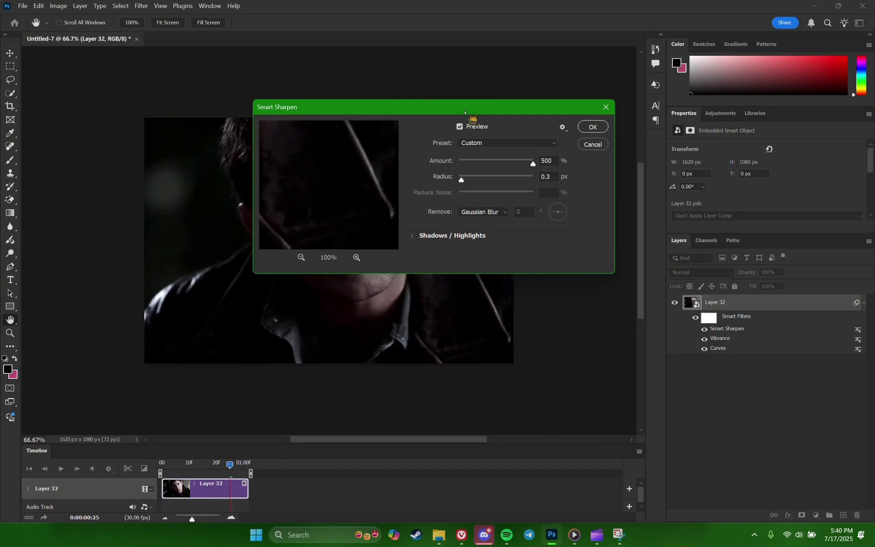
pyautogui.moveTo(464, 112); pyautogui.dragTo(527, 155)
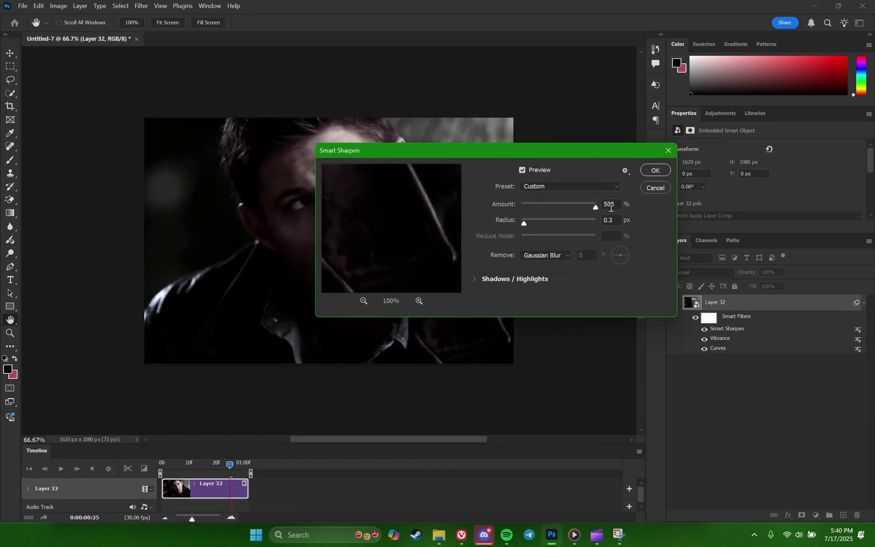
pyautogui.write('14')
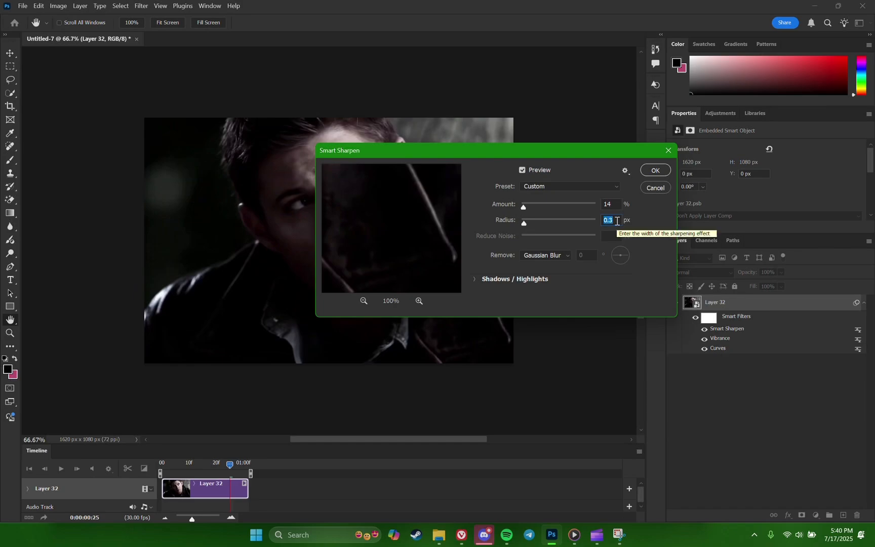
pyautogui.write('64.')
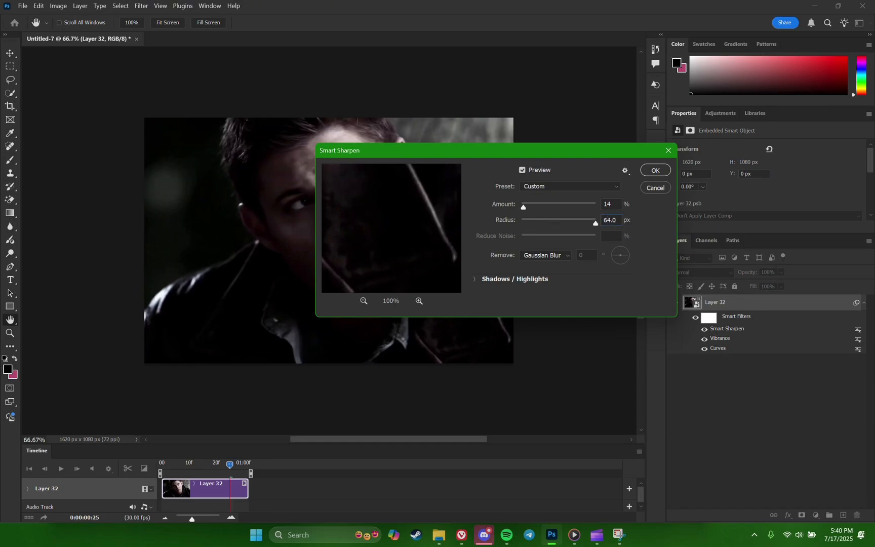
pyautogui.moveTo(393, 247); pyautogui.dragTo(417, 267)
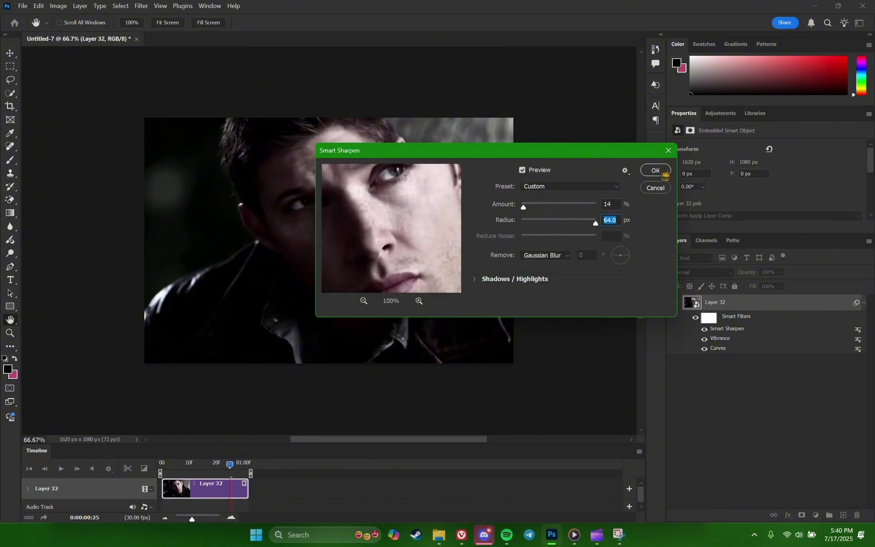
pyautogui.click(364, 301)
pyautogui.moveTo(376, 259); pyautogui.dragTo(444, 242)
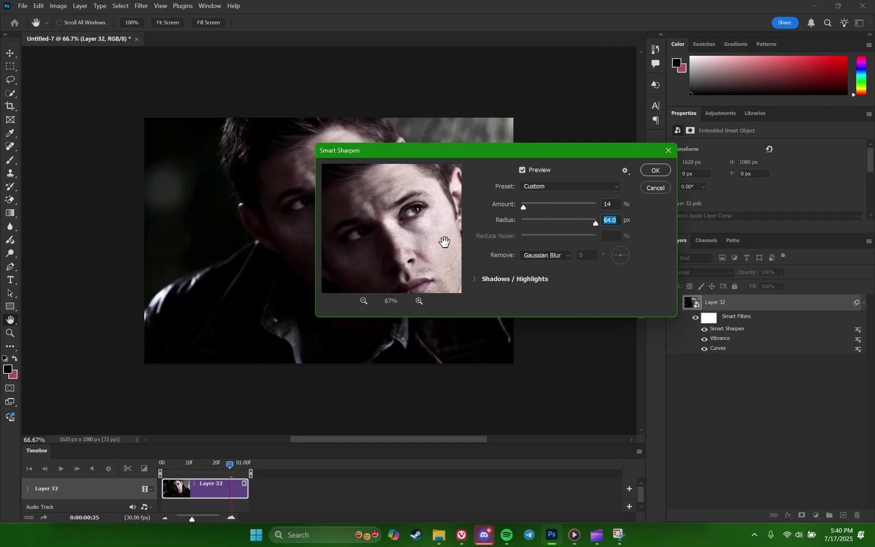
pyautogui.click(656, 172)
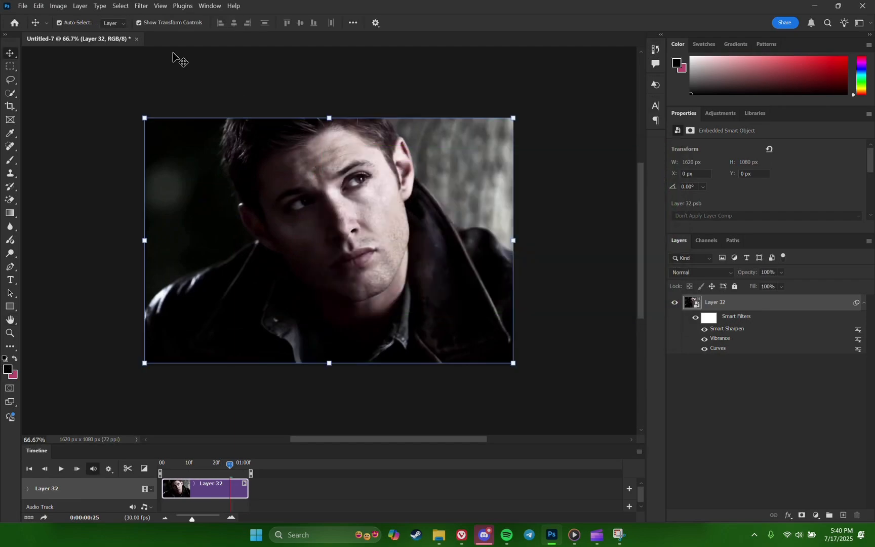
# - Apply a second Smart Sharpen to the smart object with amount 500% and radius 0.3 px, checking the face in the preview
pyautogui.click(141, 6)
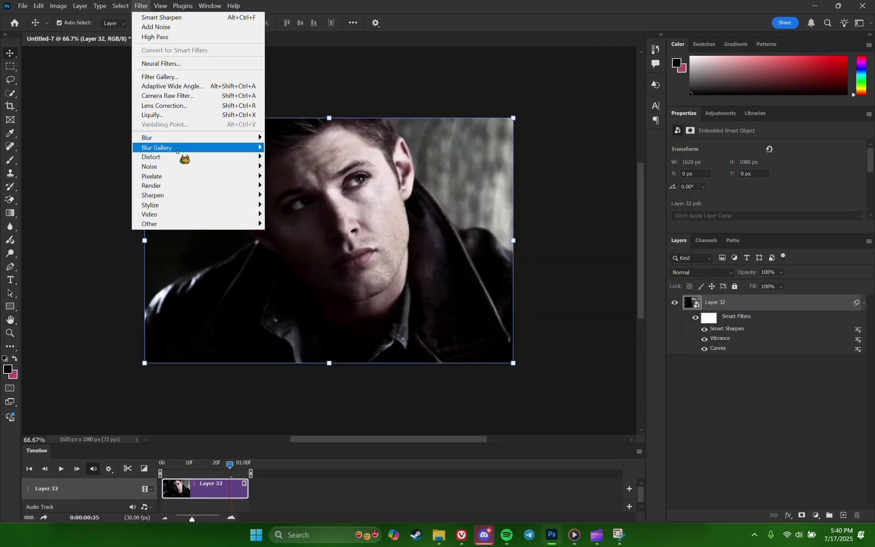
pyautogui.moveTo(181, 197)
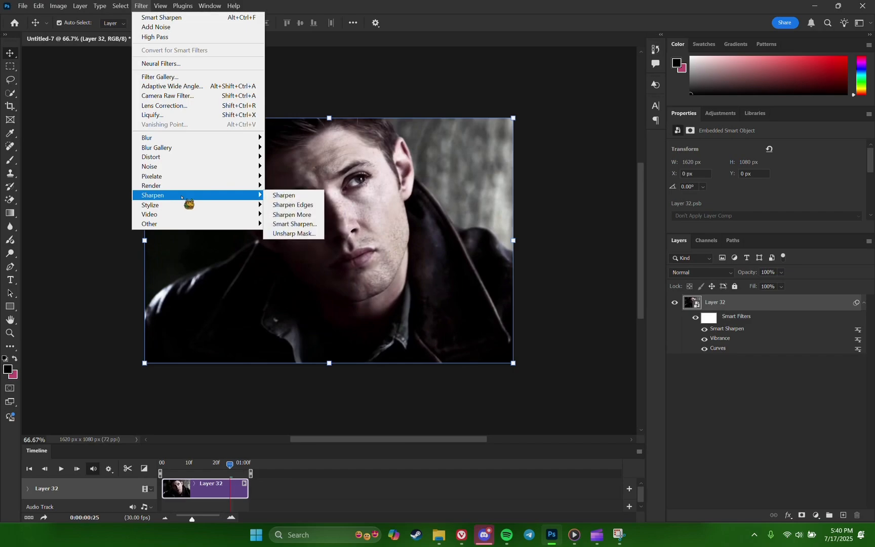
pyautogui.click(314, 226)
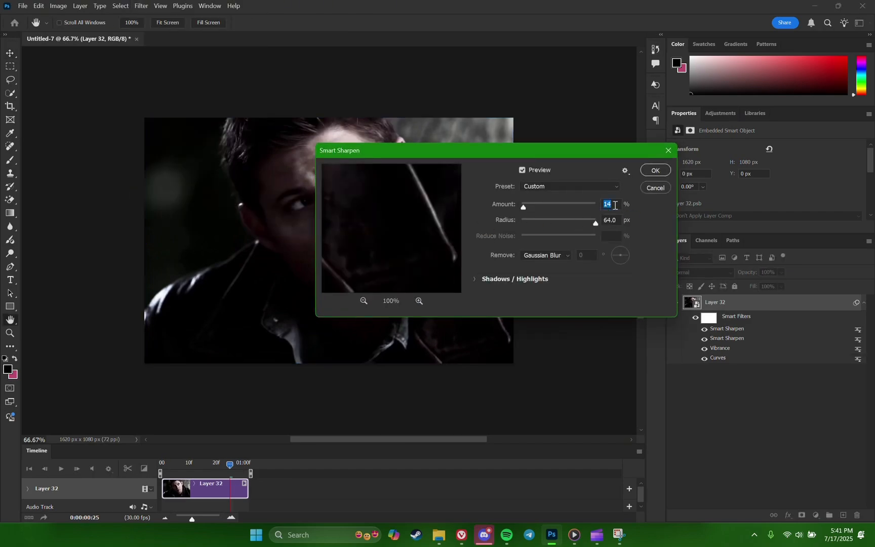
pyautogui.write('500')
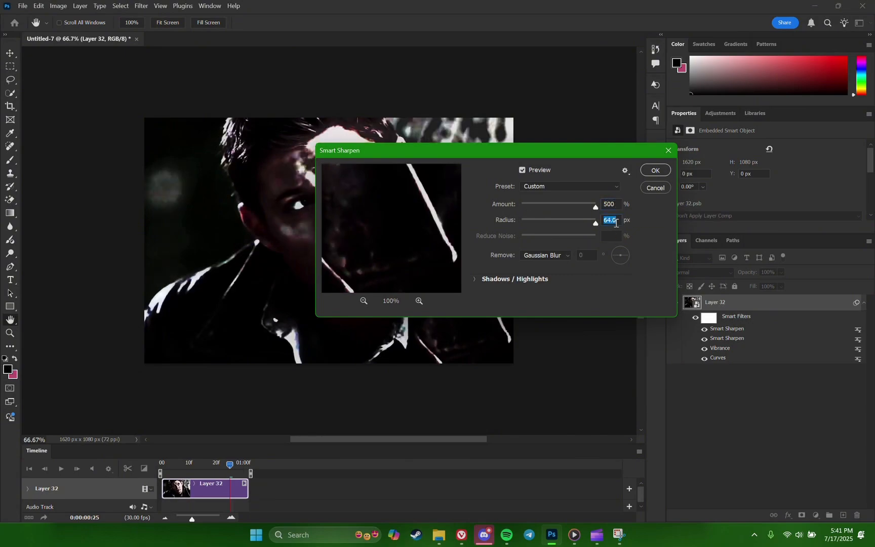
pyautogui.write('0.3')
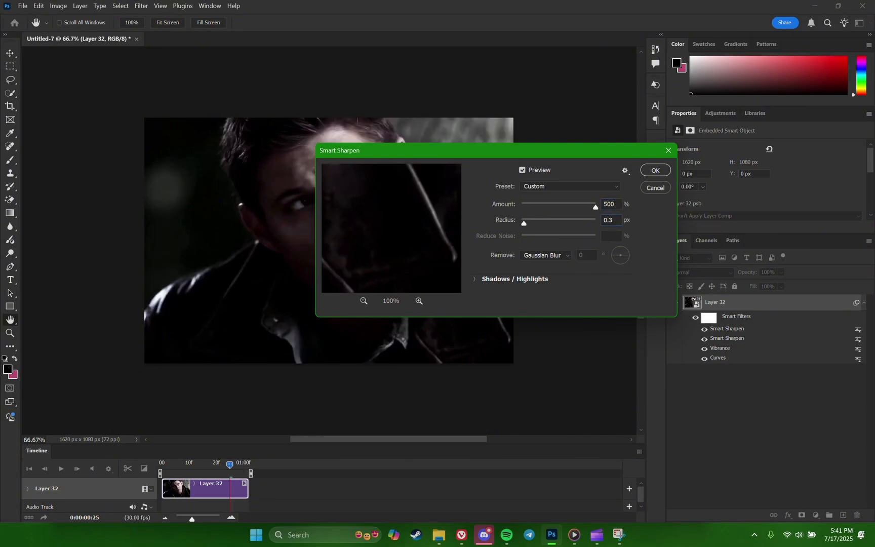
pyautogui.moveTo(349, 237); pyautogui.dragTo(426, 287)
pyautogui.moveTo(363, 218); pyautogui.dragTo(421, 269)
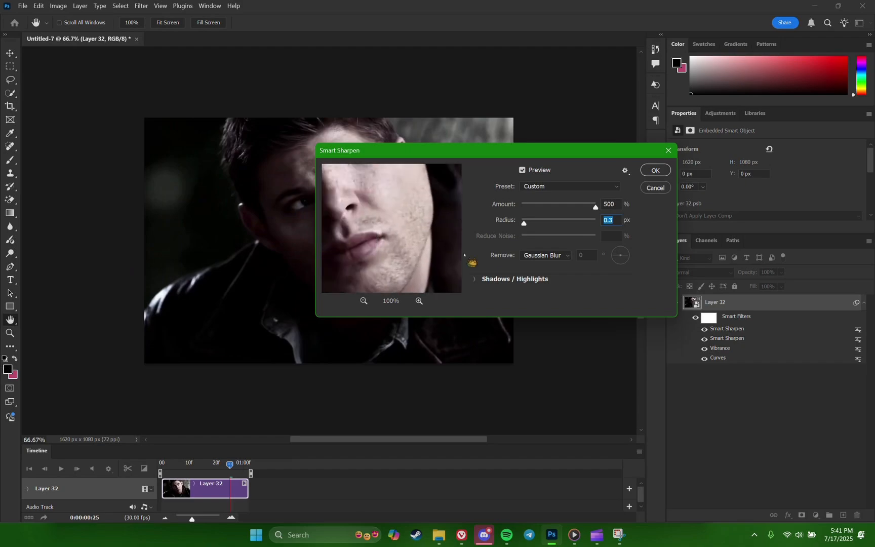
pyautogui.moveTo(398, 210); pyautogui.dragTo(447, 252)
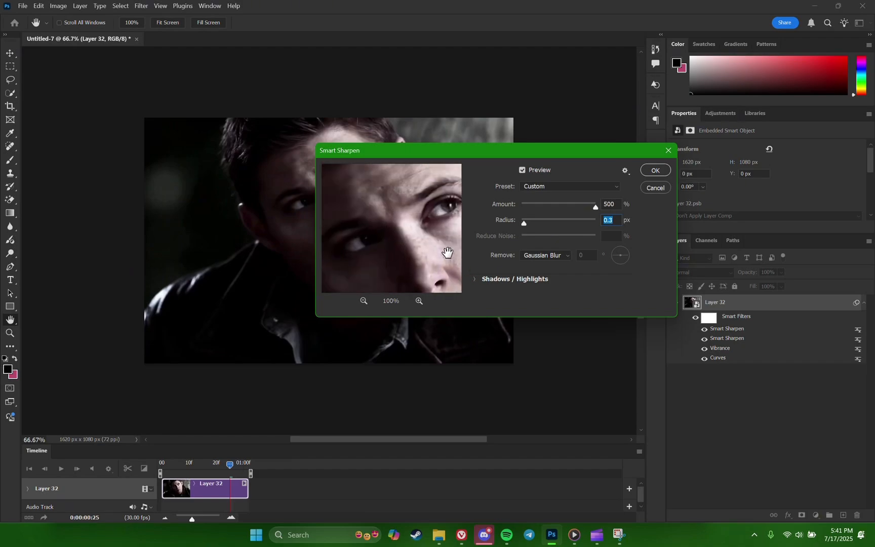
pyautogui.click(656, 171)
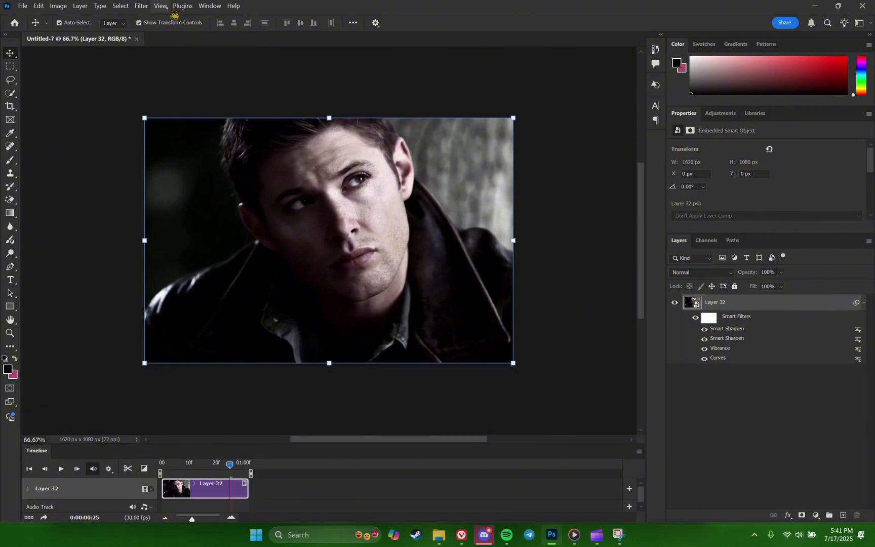
# - Add 3% Gaussian monochromatic noise to the smart object and play back the clip in the timeline
pyautogui.click(142, 6)
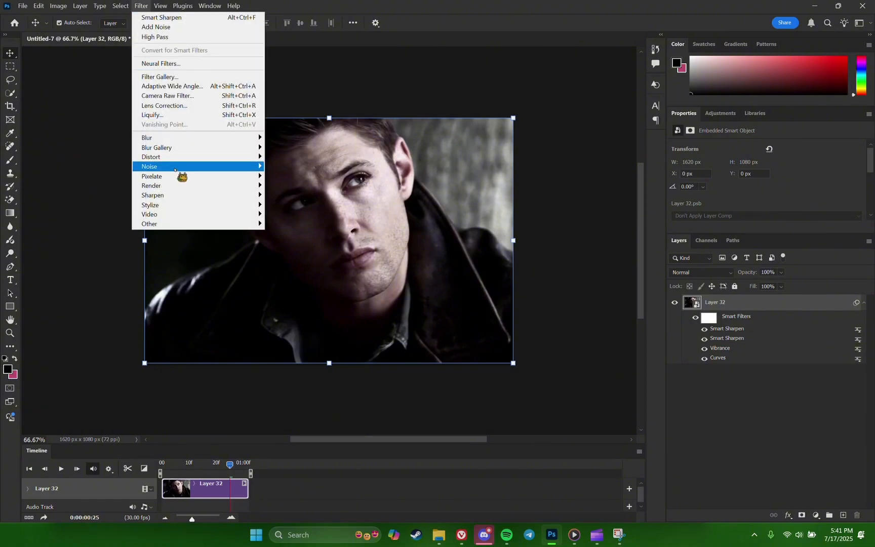
pyautogui.moveTo(184, 167)
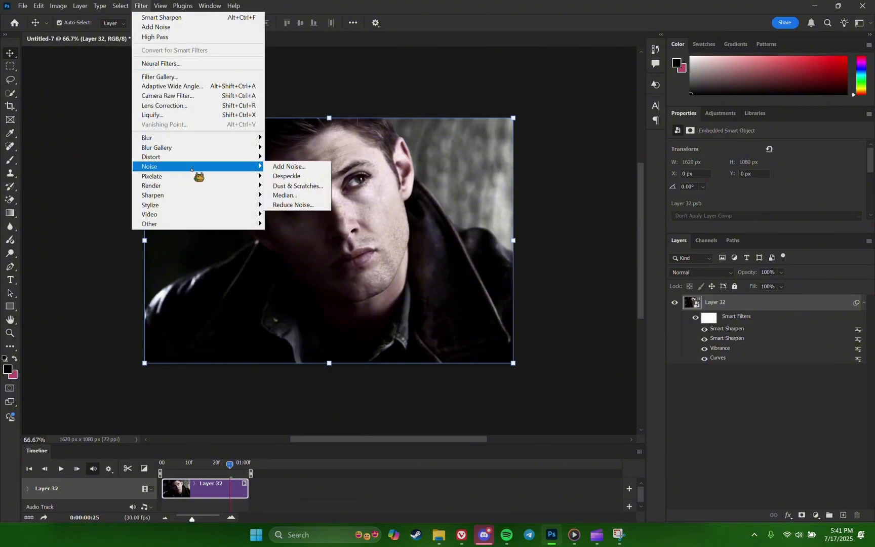
pyautogui.click(313, 168)
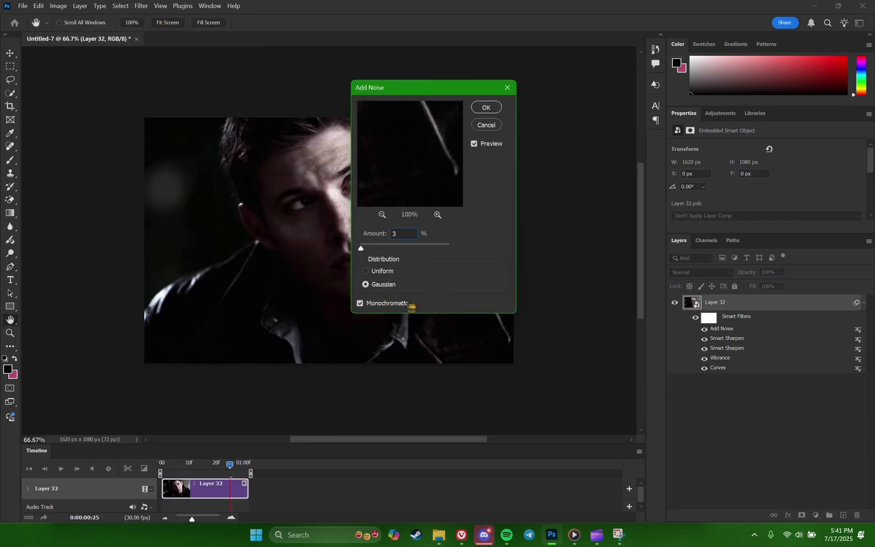
pyautogui.click(485, 108)
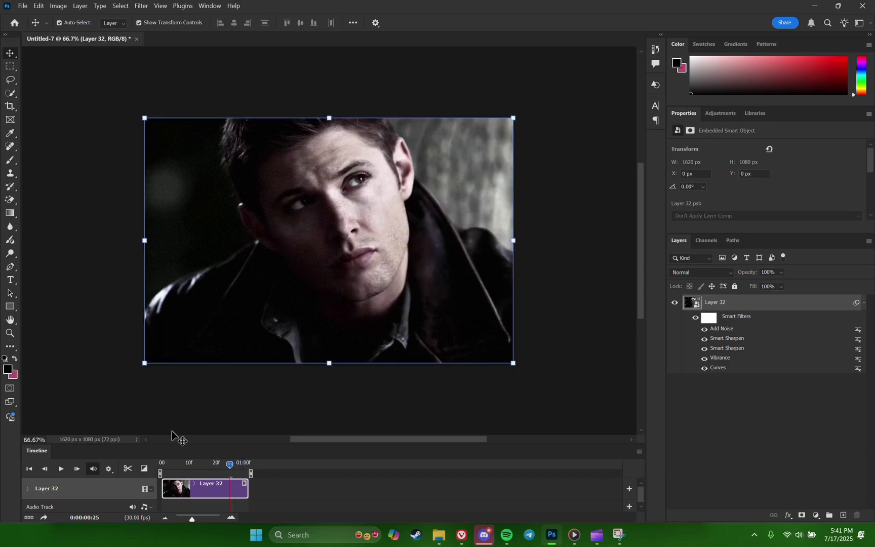
pyautogui.click(61, 469)
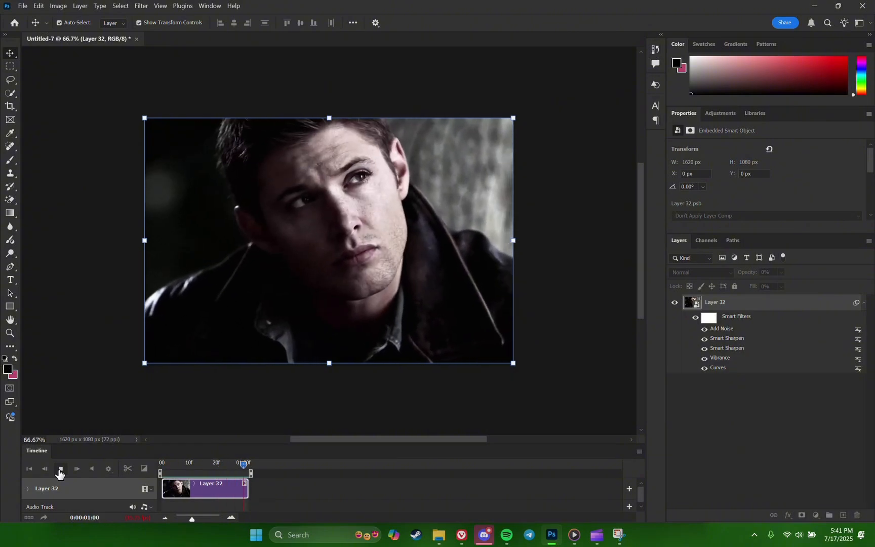
pyautogui.click(61, 470)
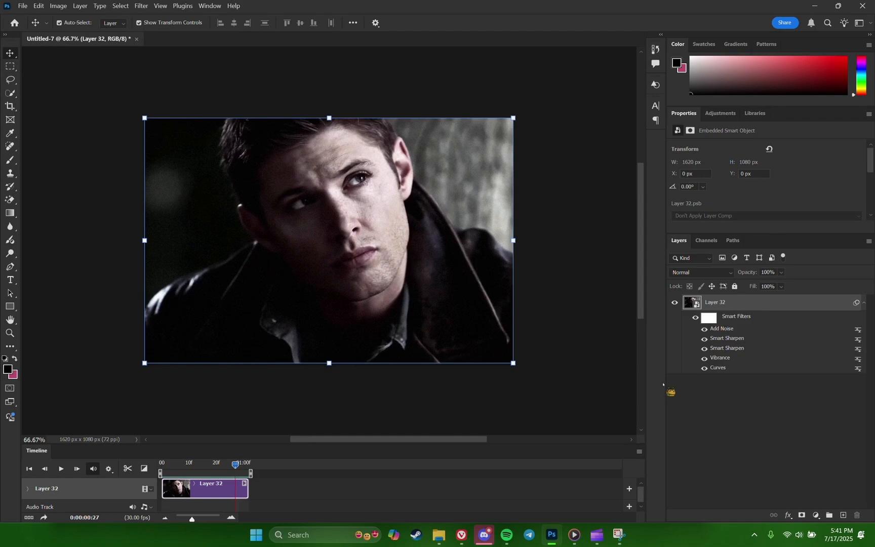
# - Duplicate the smart object layer within the same document as Layer 32 copy
pyautogui.rightClick(815, 307)
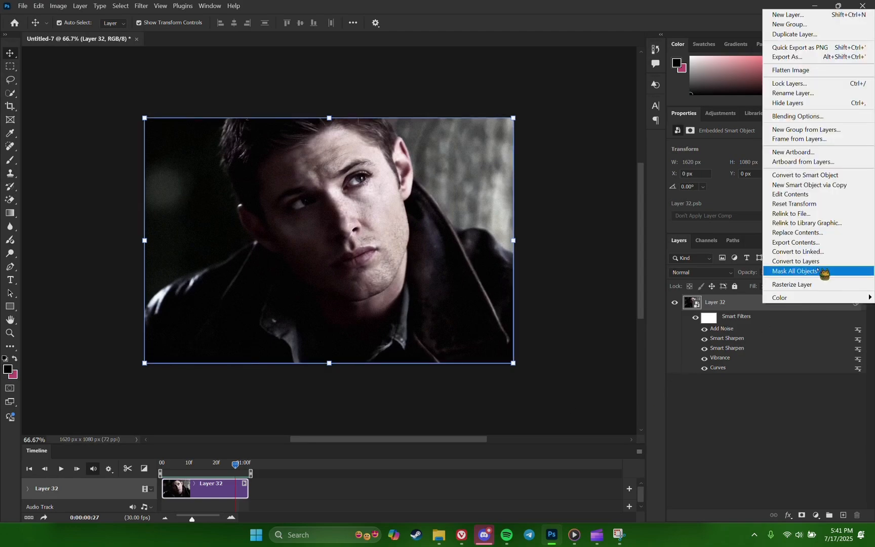
pyautogui.click(817, 35)
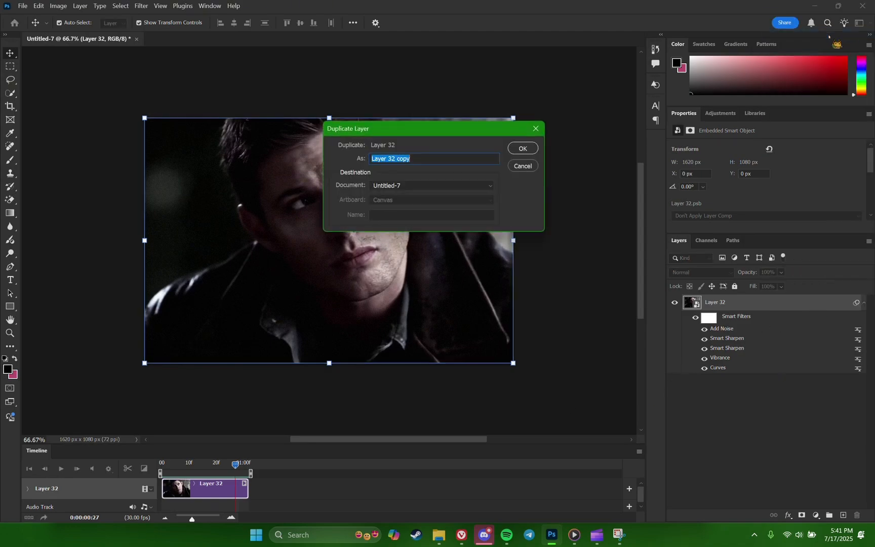
pyautogui.click(526, 152)
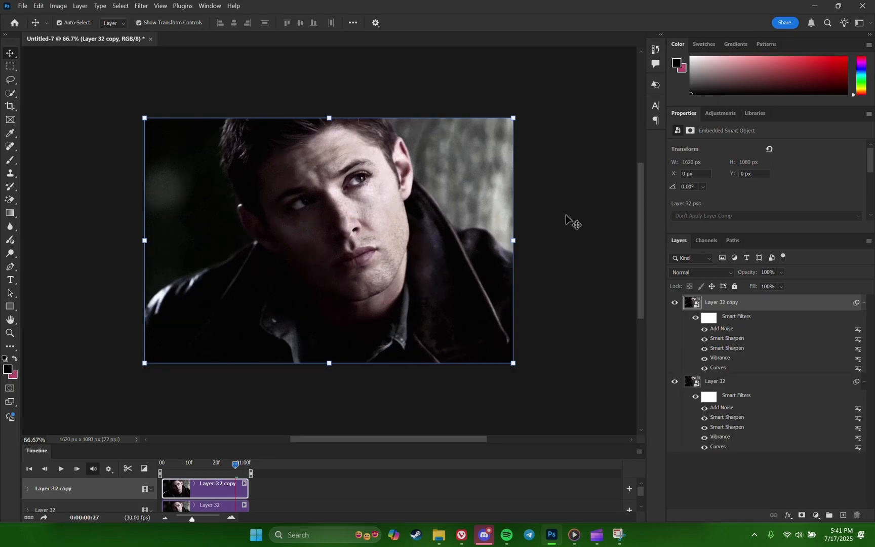
# - Apply a High Pass filter with a radius of 5.6 pixels to the duplicated smart object layer
pyautogui.click(141, 5)
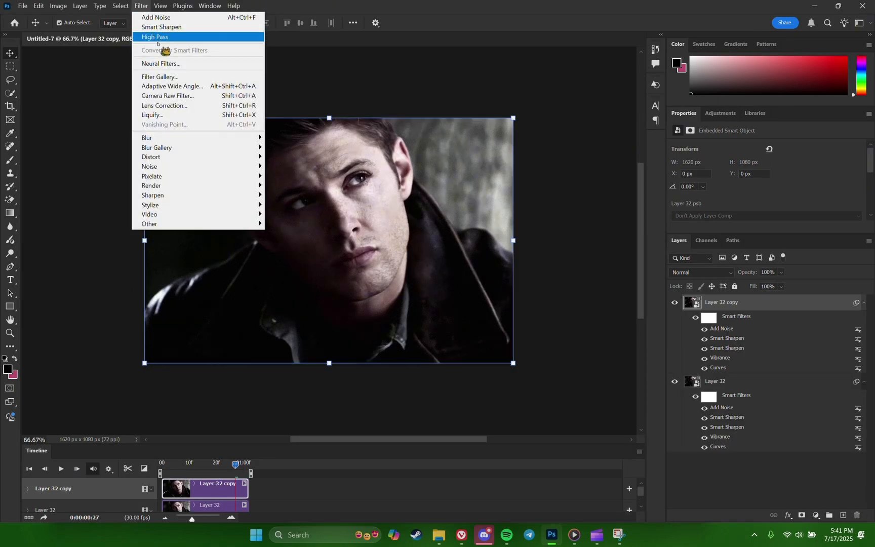
pyautogui.moveTo(196, 224)
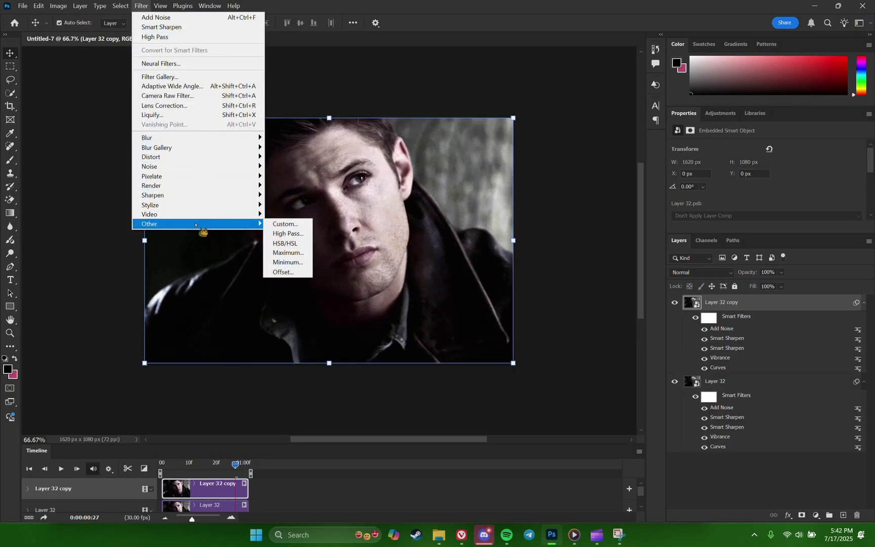
pyautogui.click(288, 234)
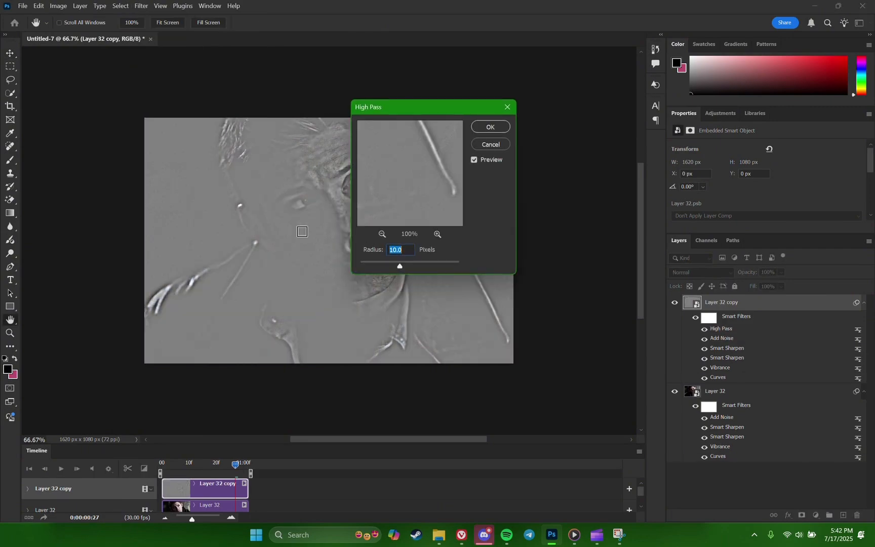
pyautogui.moveTo(407, 274); pyautogui.dragTo(397, 275)
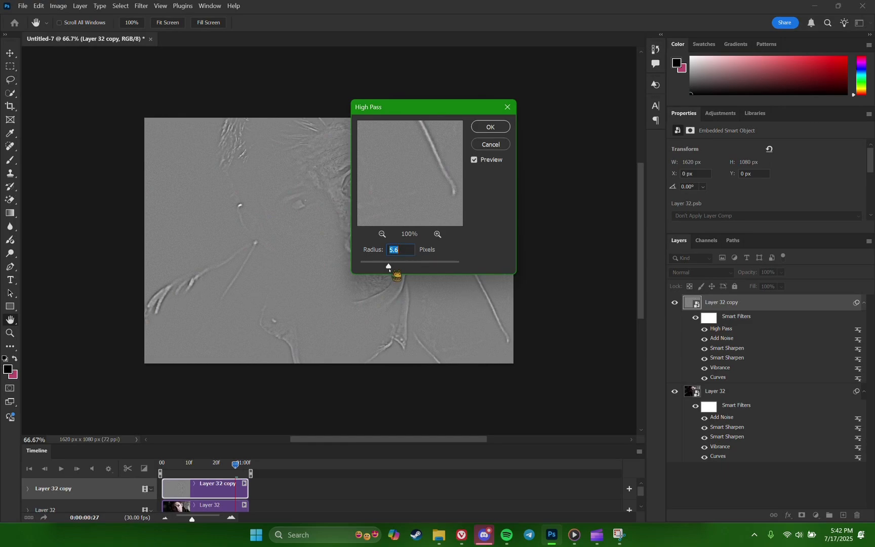
pyautogui.click(490, 127)
# - Set the duplicated layer's blend mode to Soft Light and its opacity to 70%
pyautogui.press('v')
pyautogui.click(700, 272)
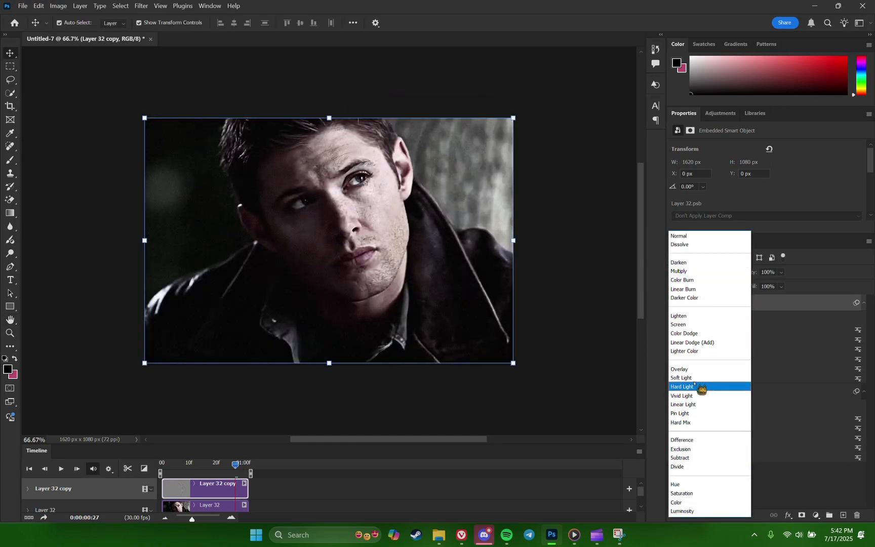
pyautogui.click(688, 378)
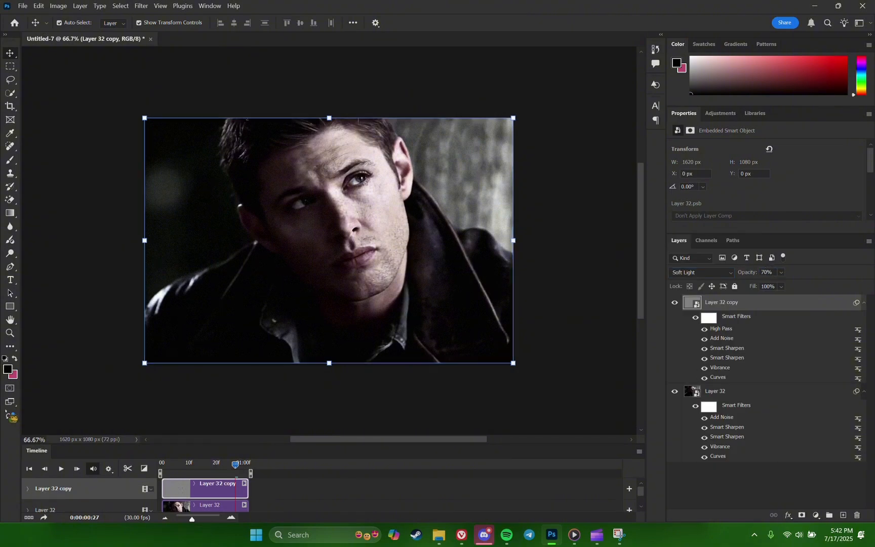
# - Enlarge the view of the clip and play it in the timeline to check the sharpened result, stopping at 0:00:00:28
pyautogui.click(9, 333)
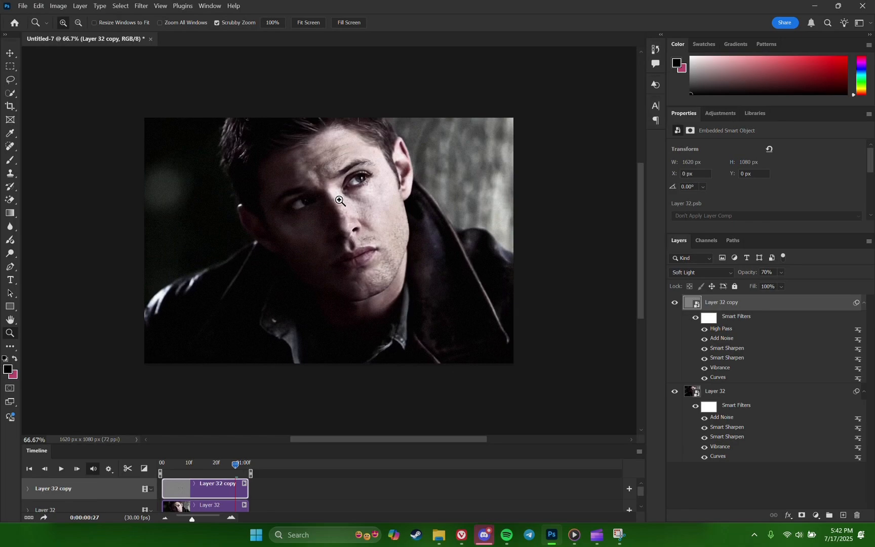
pyautogui.moveTo(339, 201); pyautogui.dragTo(339, 201)
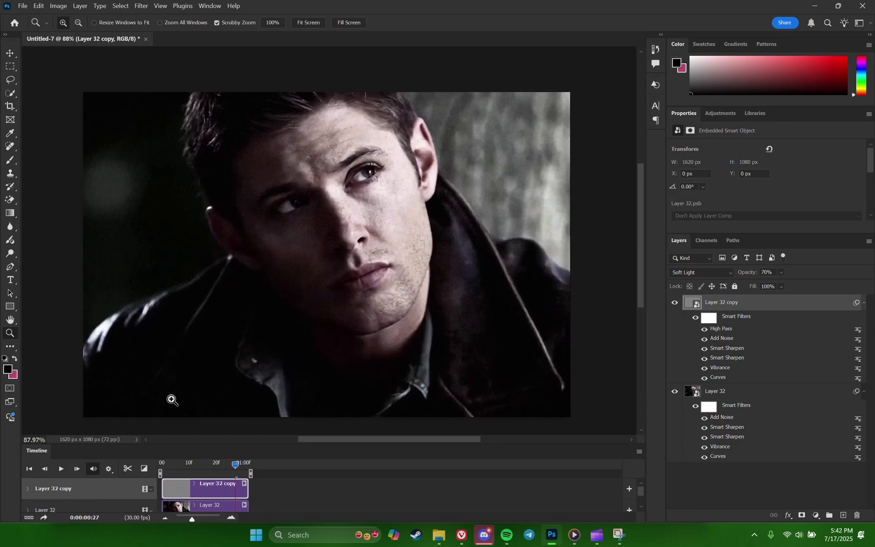
pyautogui.click(60, 473)
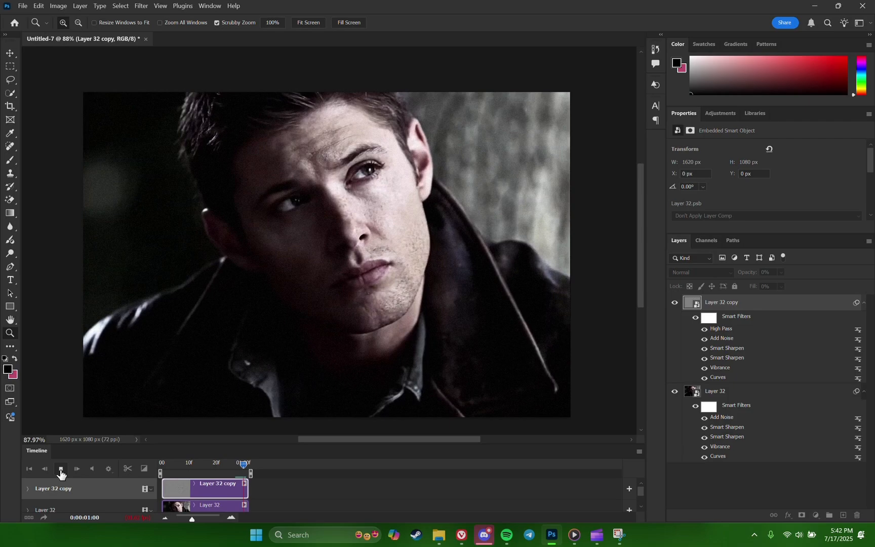
pyautogui.click(60, 473)
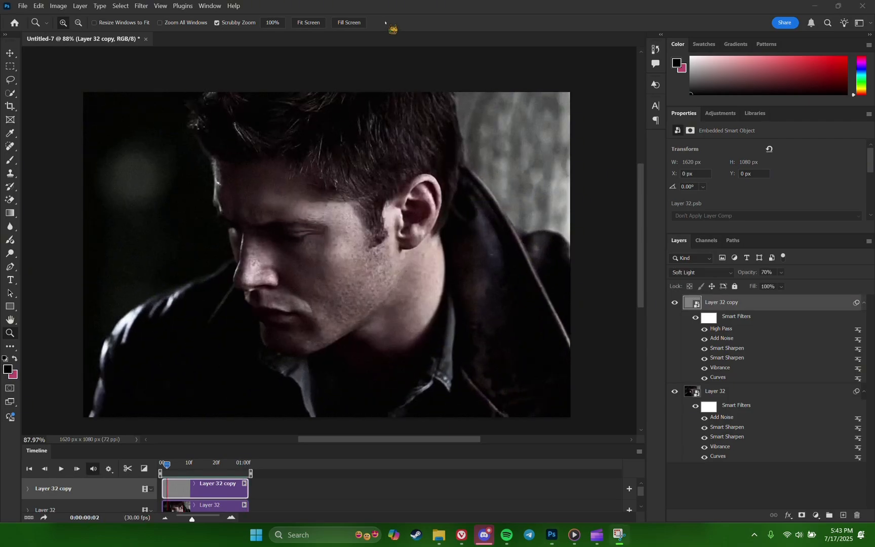
pyautogui.click(60, 472)
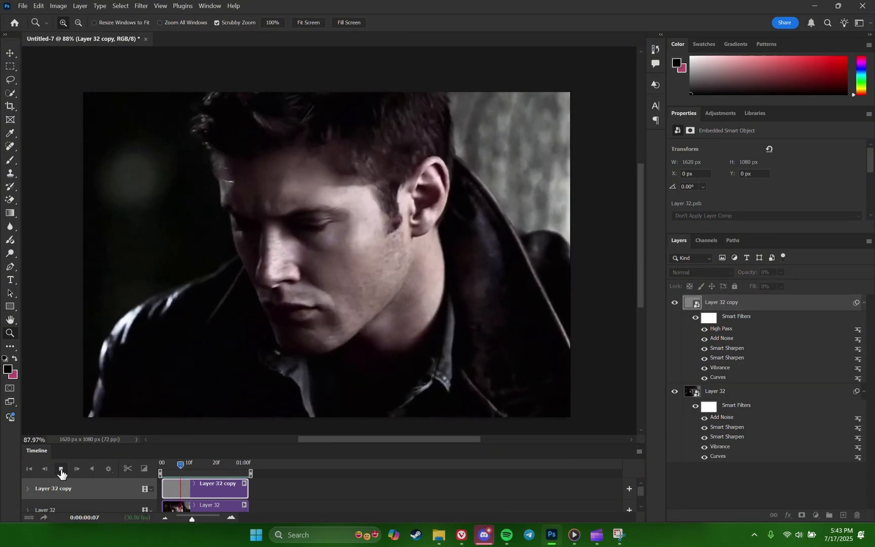
pyautogui.press('space')
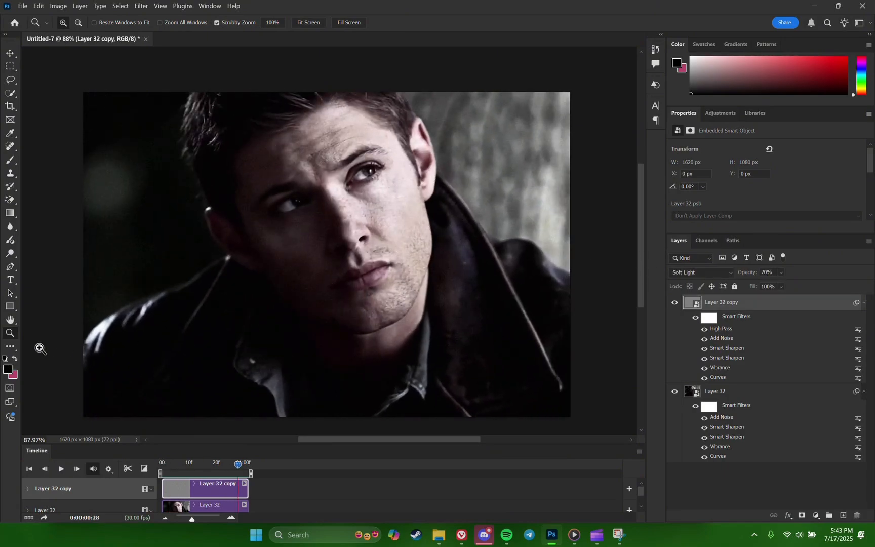
# - Zoom in on the face and toggle the High Pass layer's visibility to compare the sharpening, then fit the image to the screen
pyautogui.moveTo(314, 197); pyautogui.dragTo(332, 205)
pyautogui.click(673, 303)
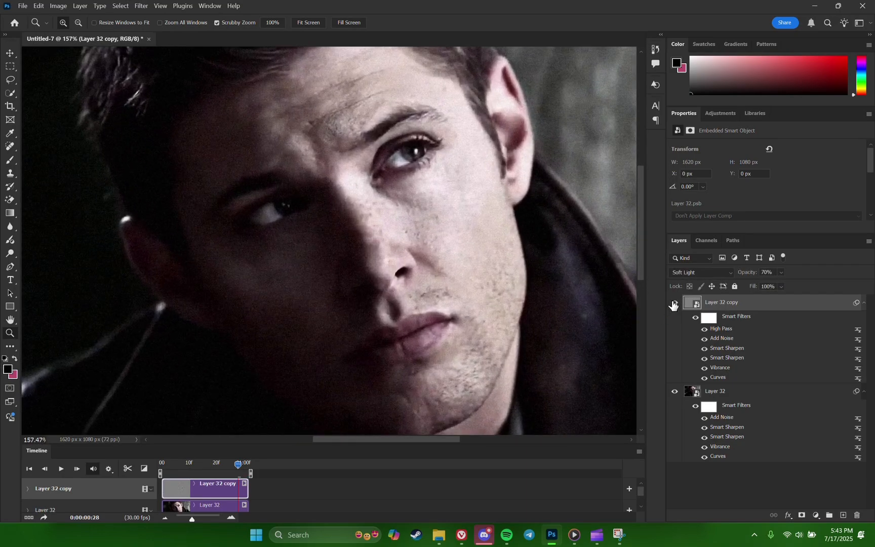
pyautogui.click(673, 304)
pyautogui.click(309, 24)
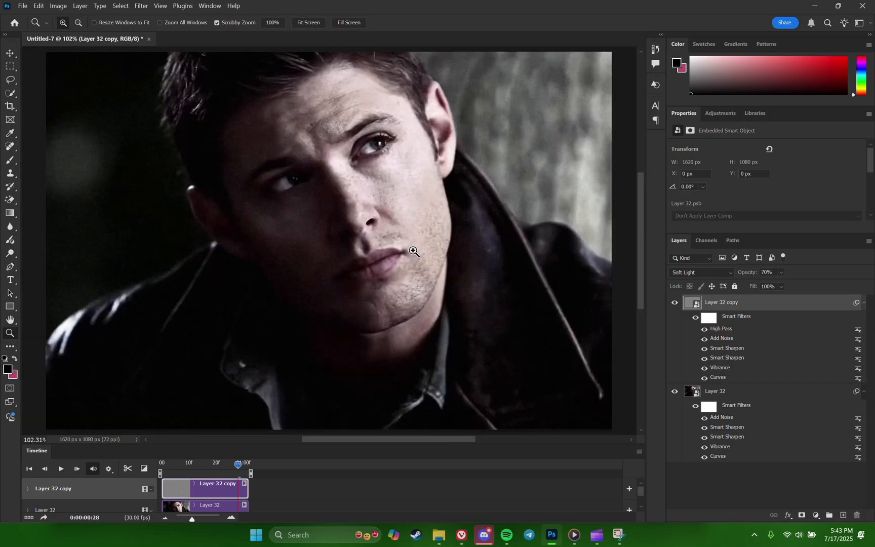
# - Open the Save for Web (Legacy) export and play the GIF animation preview
pyautogui.click(22, 6)
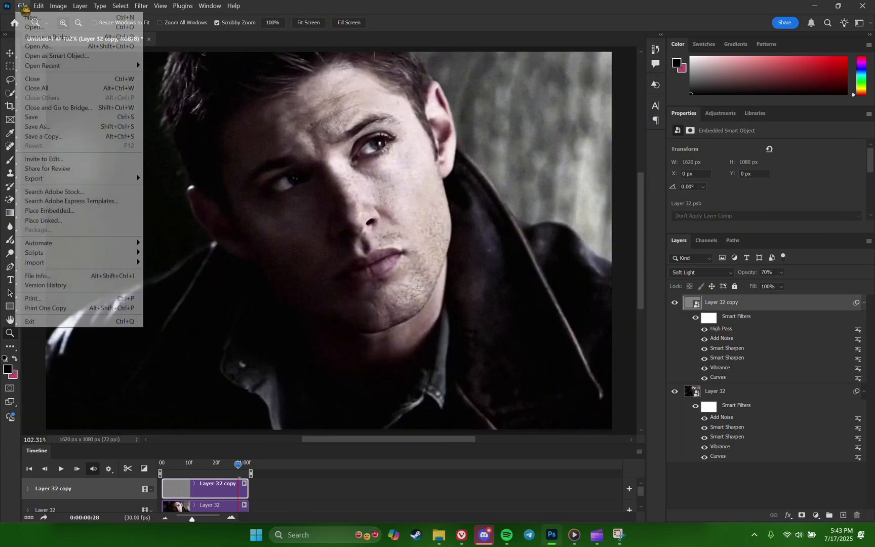
pyautogui.moveTo(81, 178)
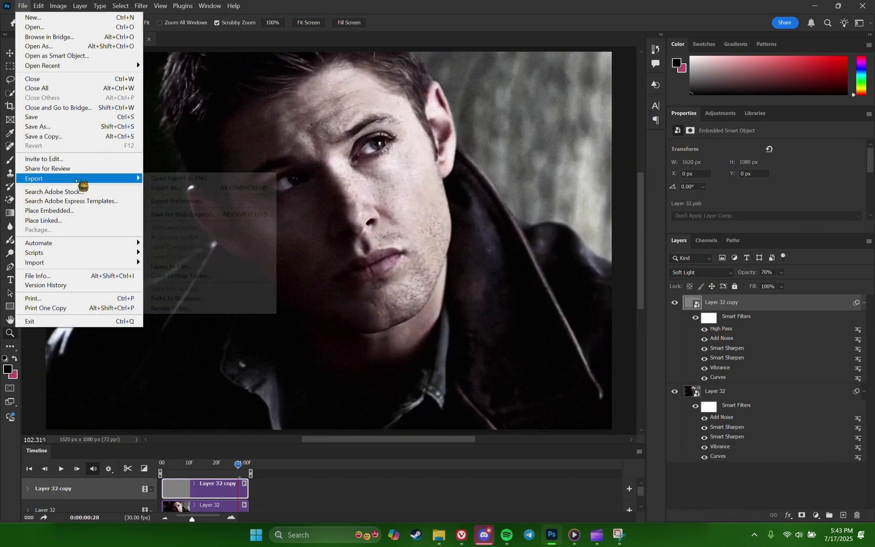
pyautogui.click(221, 214)
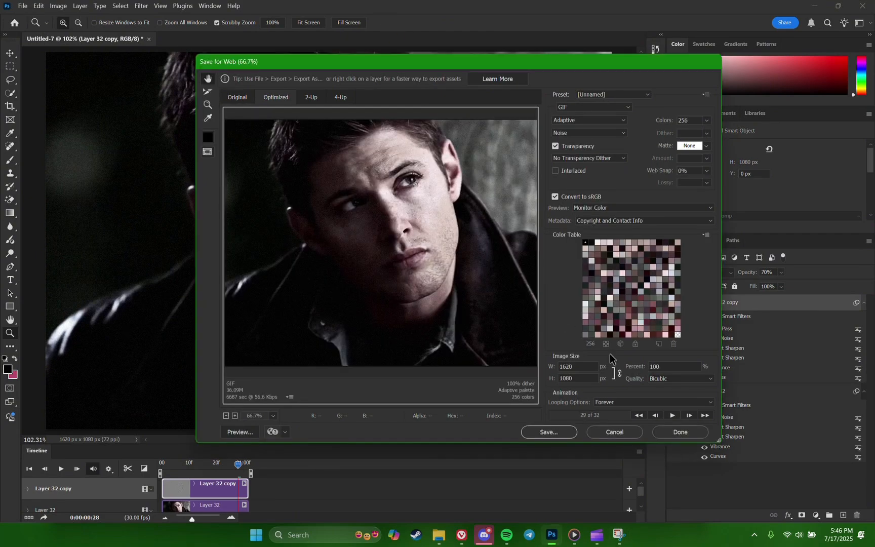
pyautogui.click(675, 414)
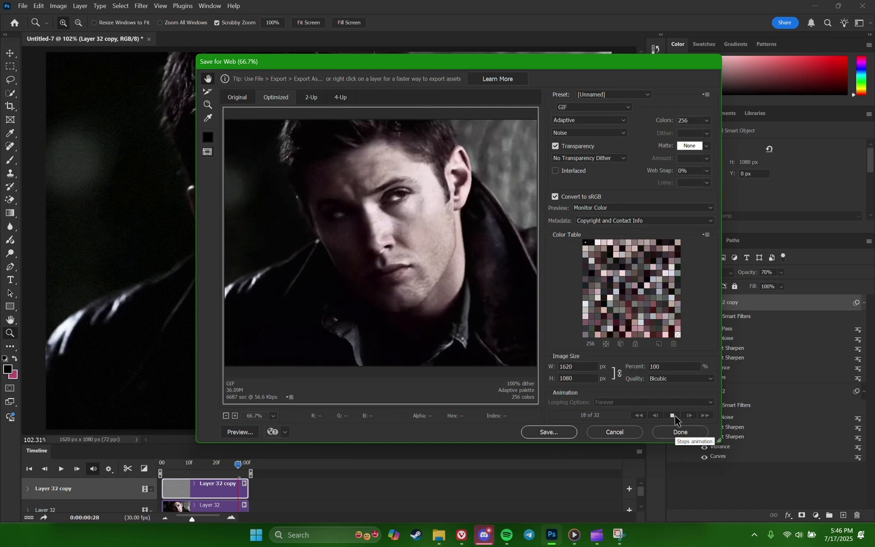
pyautogui.click(674, 414)
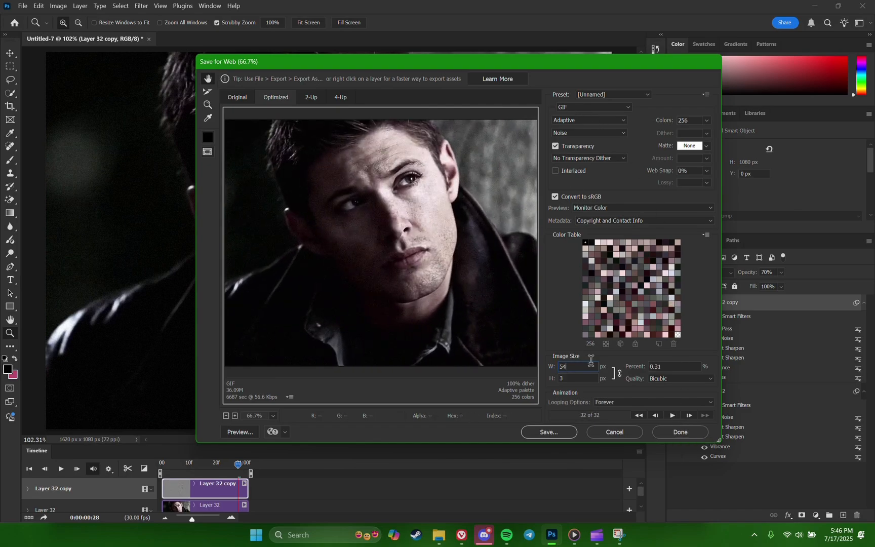
# - Set the exported GIF's width to 540 px with proportions linked and replay the animation preview
pyautogui.press('Return')
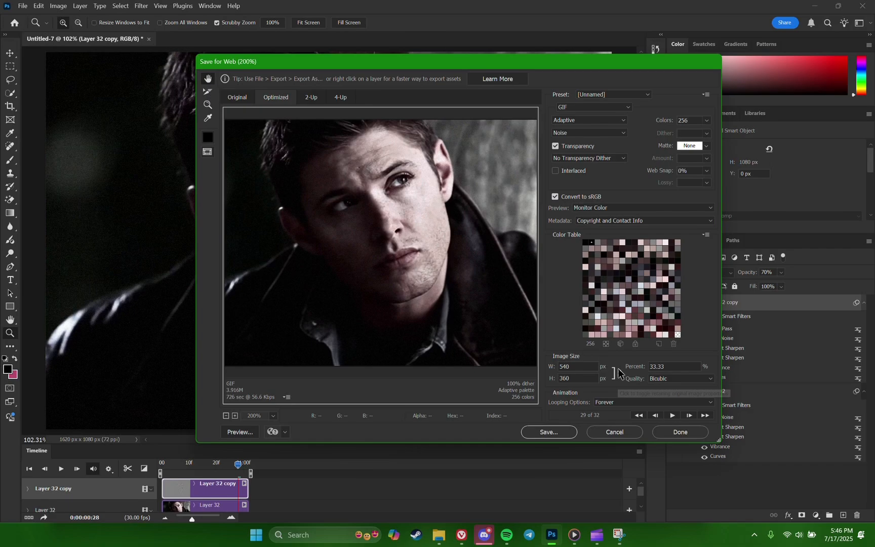
pyautogui.click(668, 415)
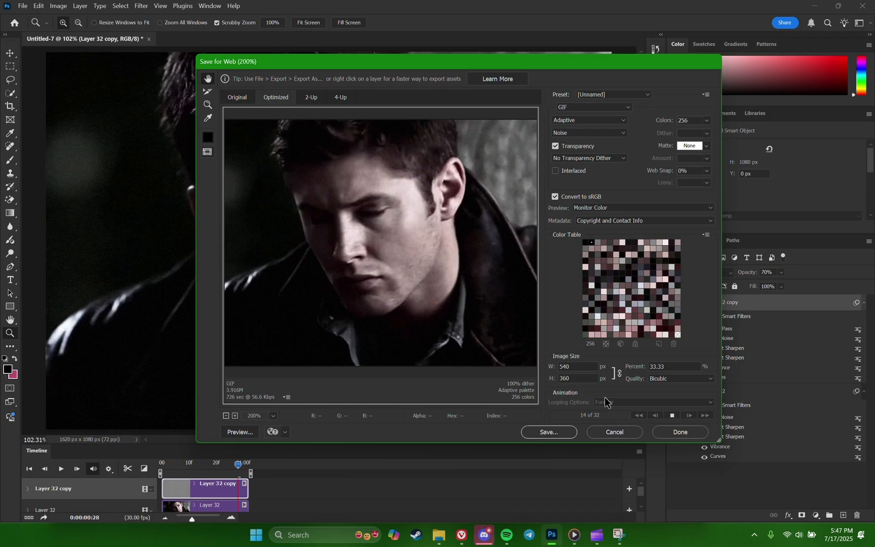
pyautogui.click(672, 415)
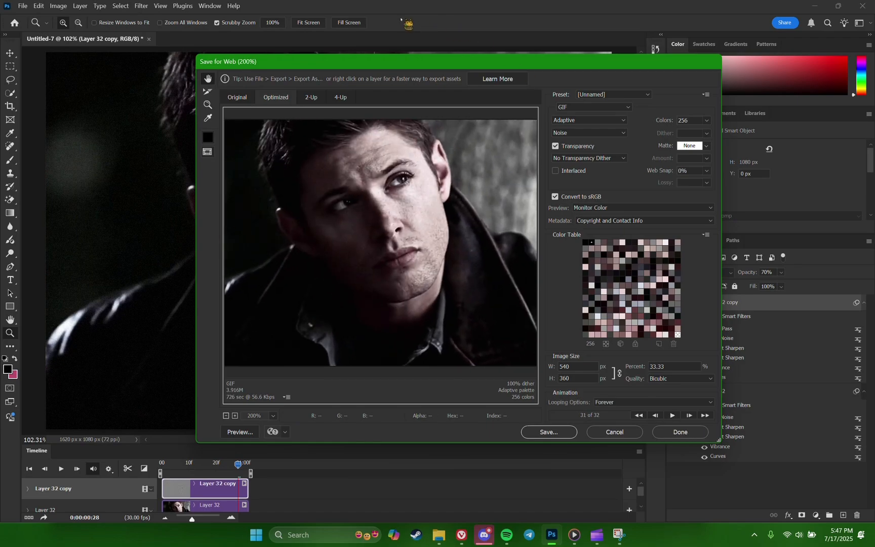